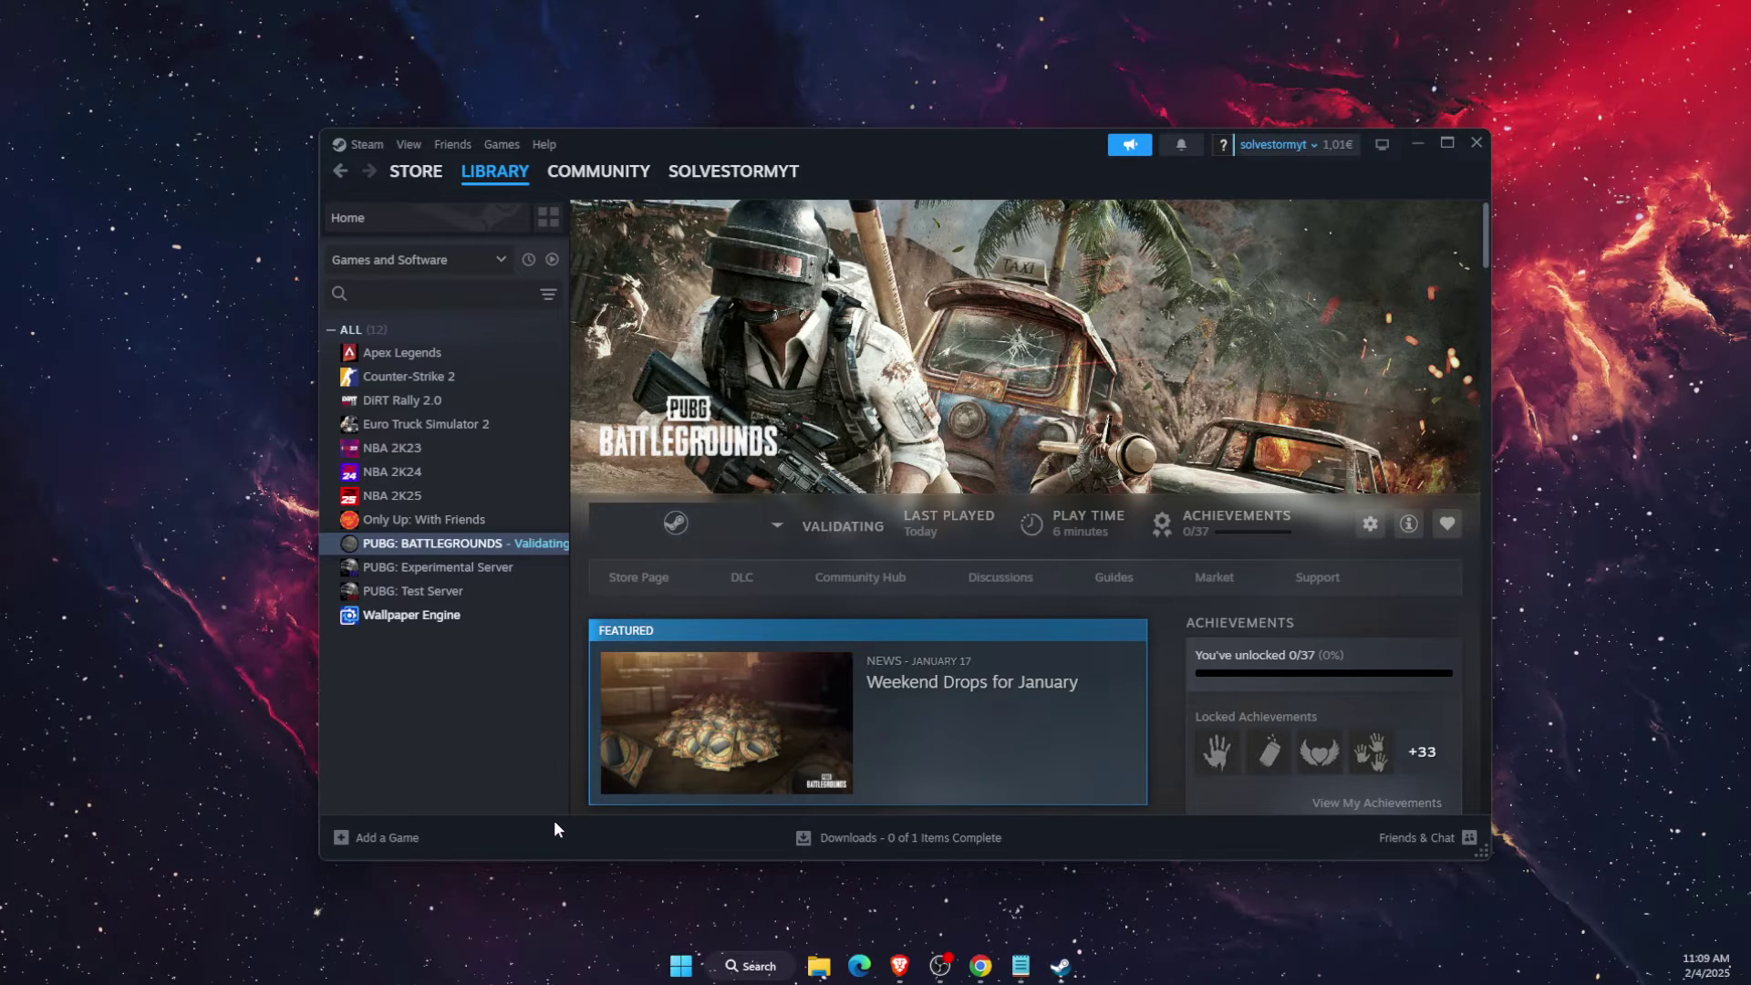
Close Steam, review the running processes in Task Manager, then close Task Manager.
click(1474, 146)
right_click(700, 969)
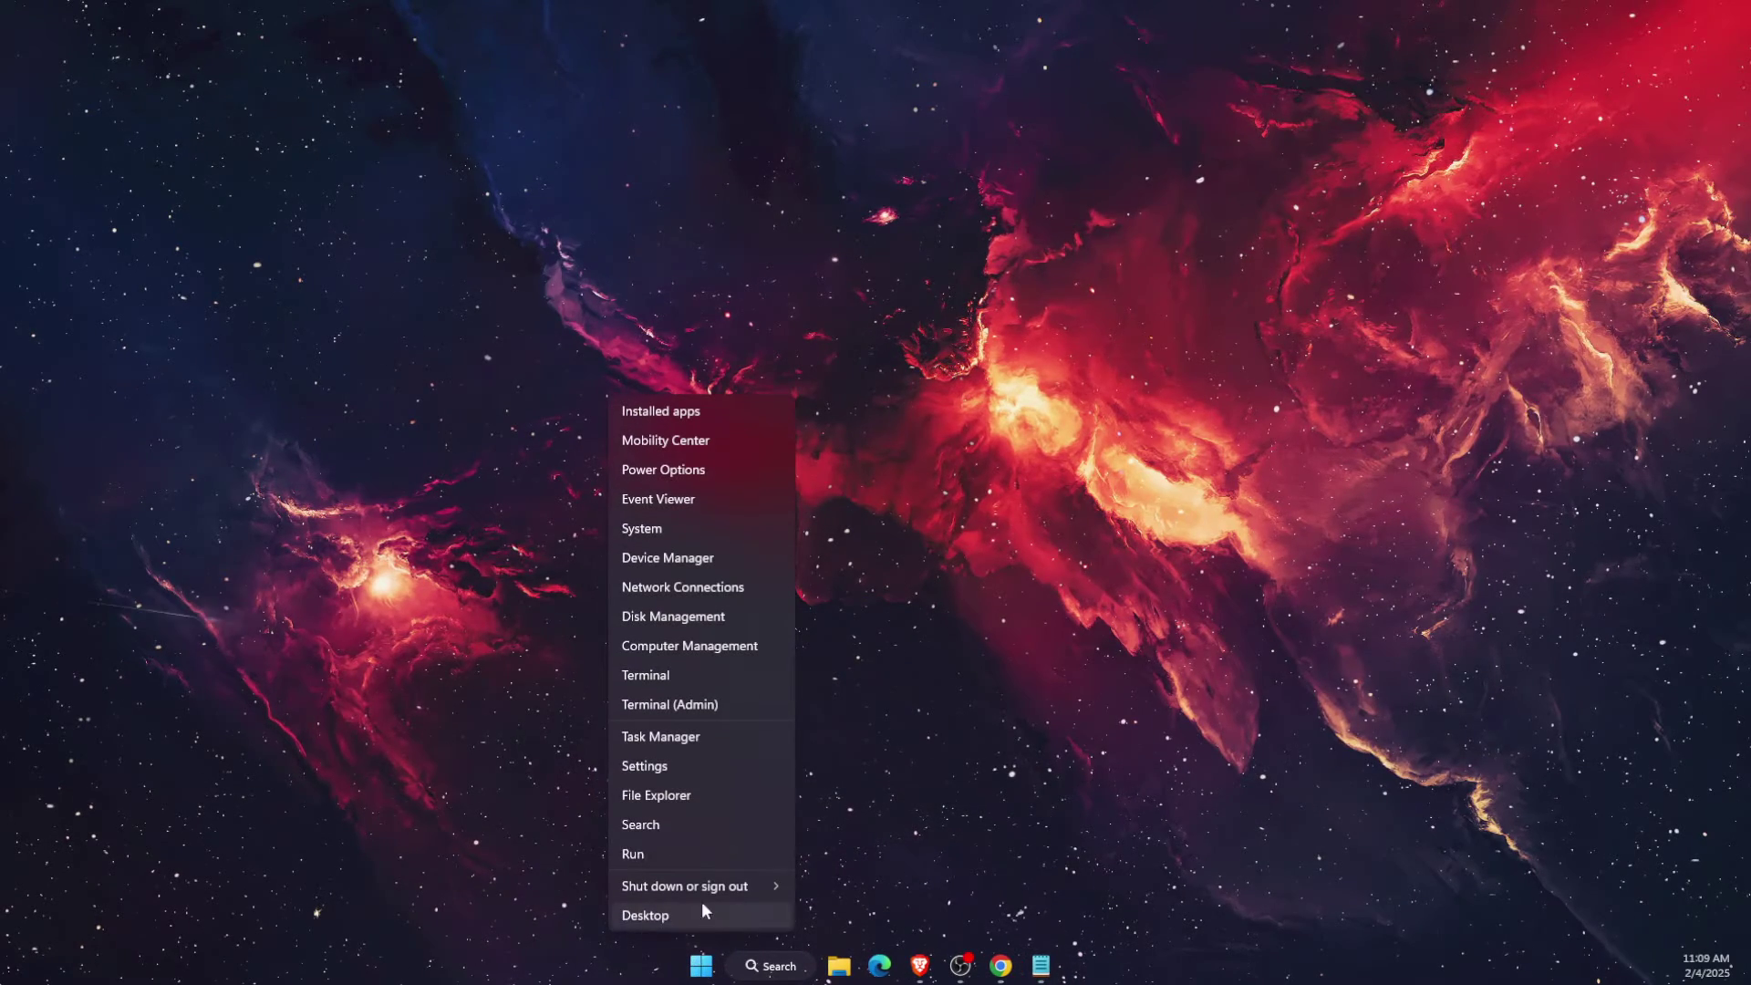
click(703, 732)
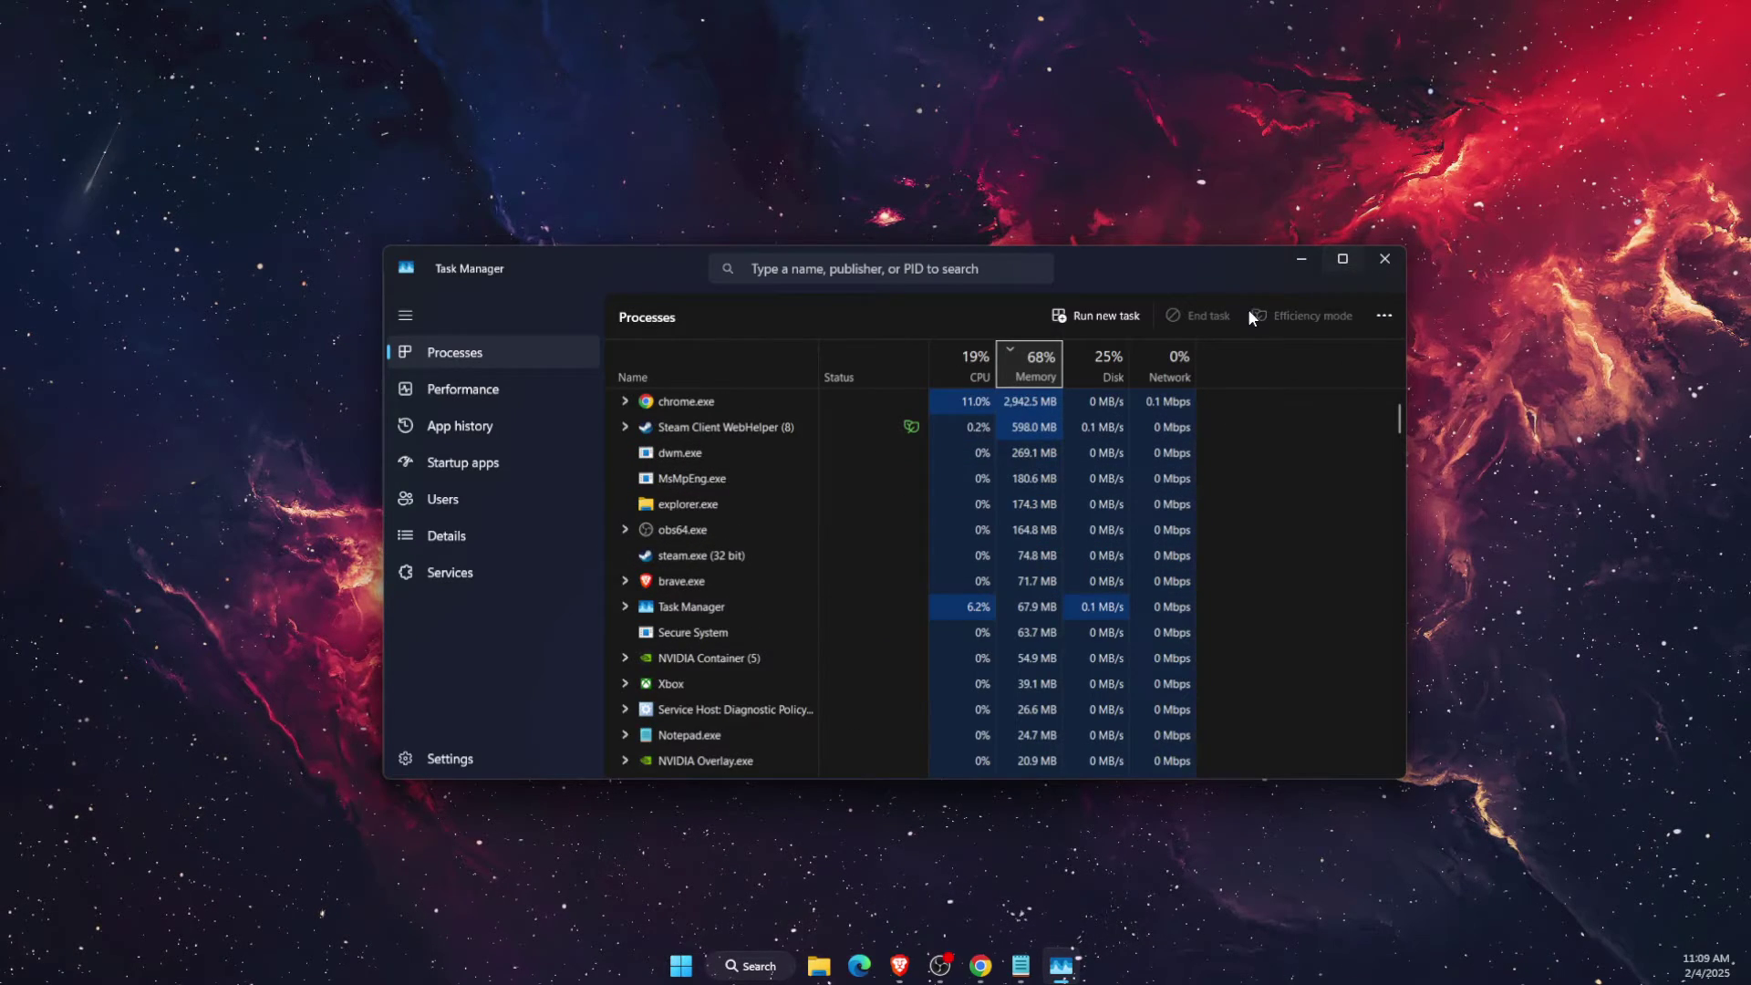
click(1383, 259)
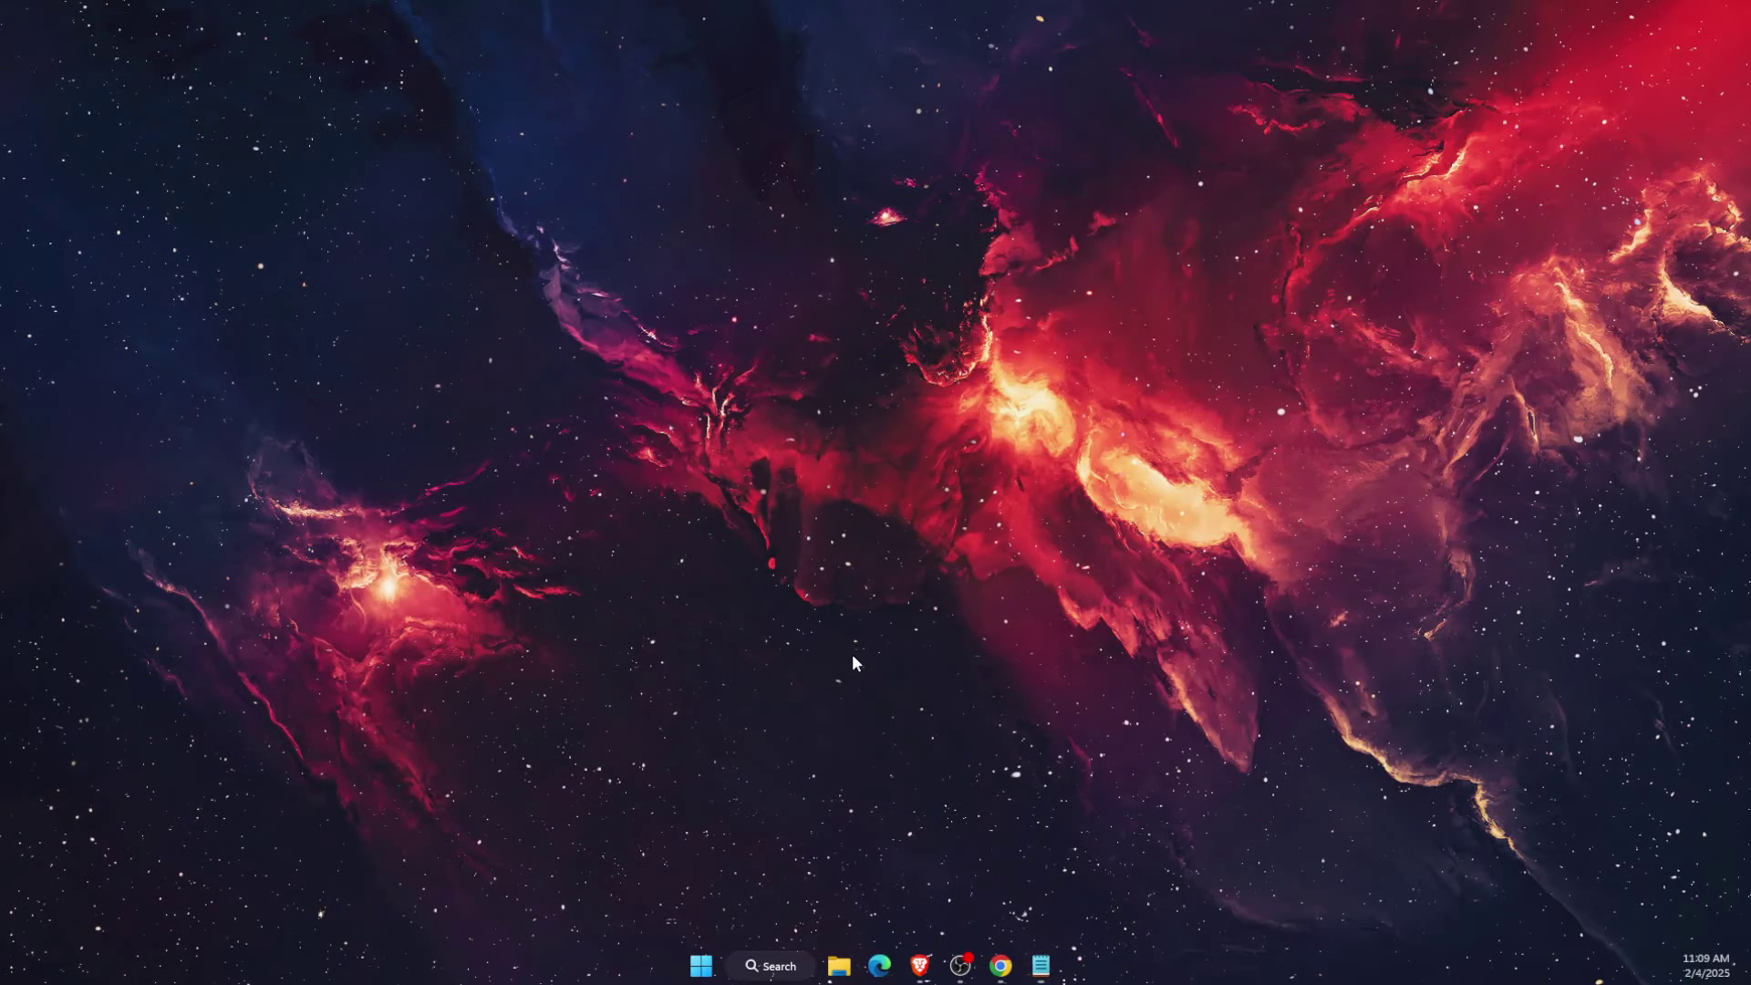
Open the %appdata% Roaming folder in File Explorer through Windows search.
click(761, 965)
text(%appdata%)
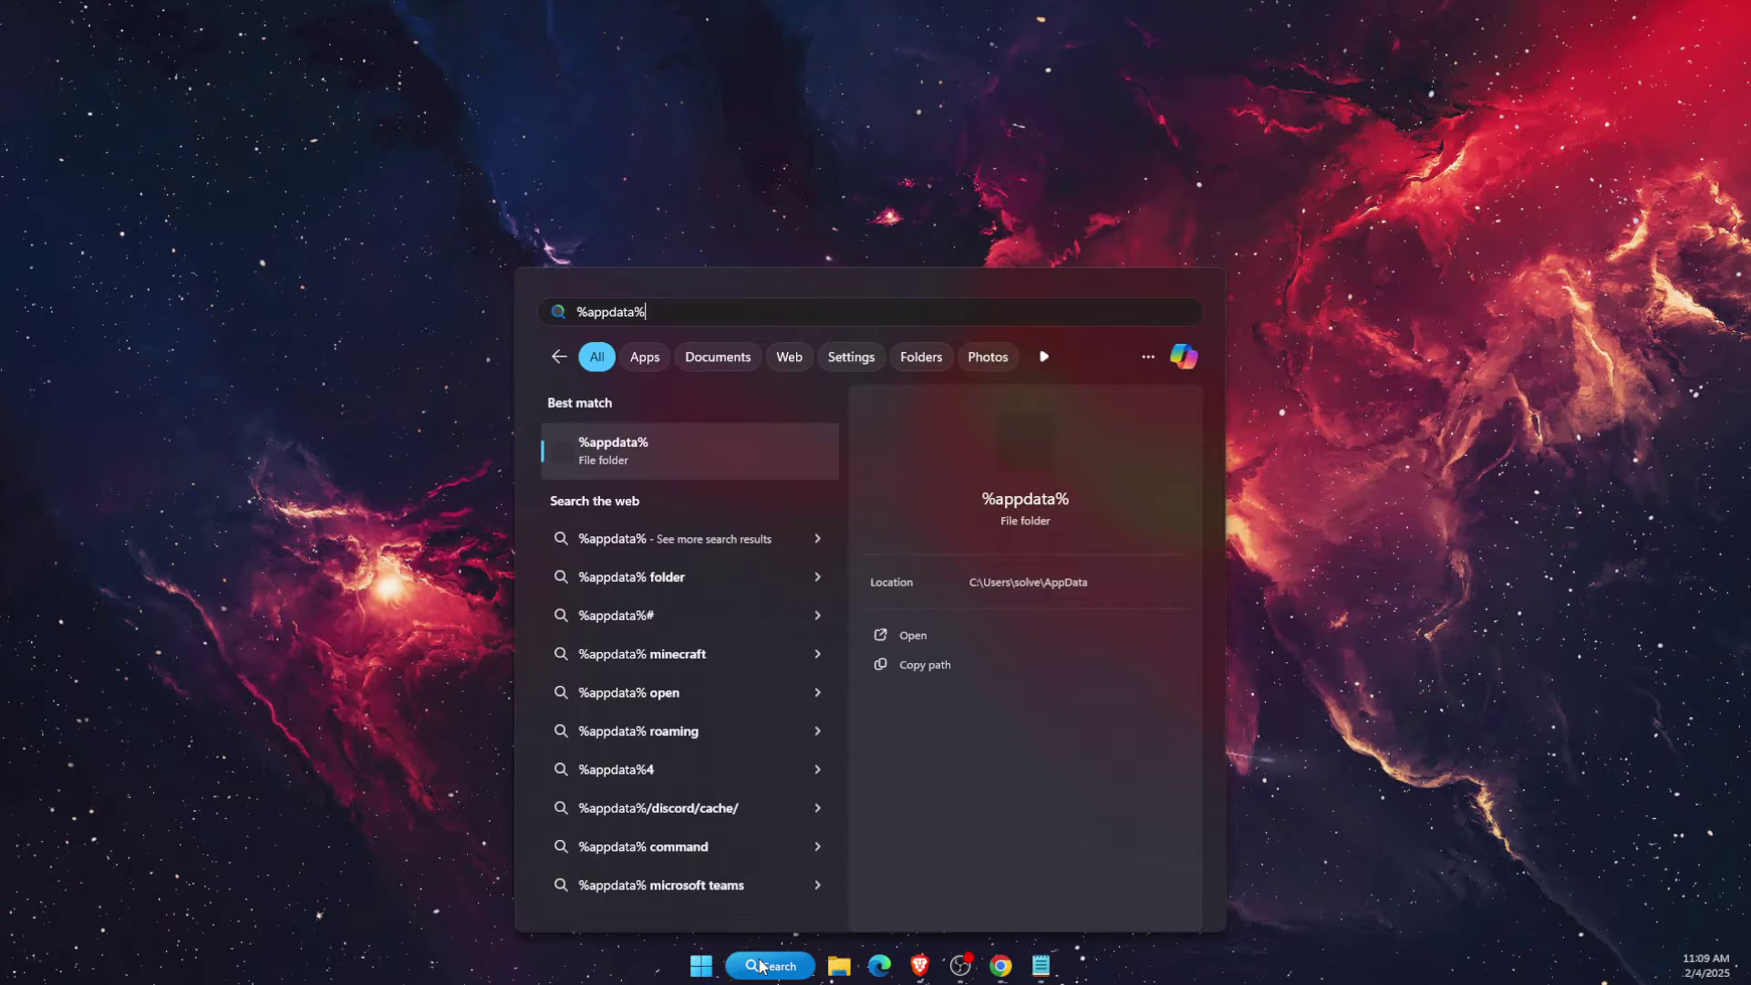
key(Return)
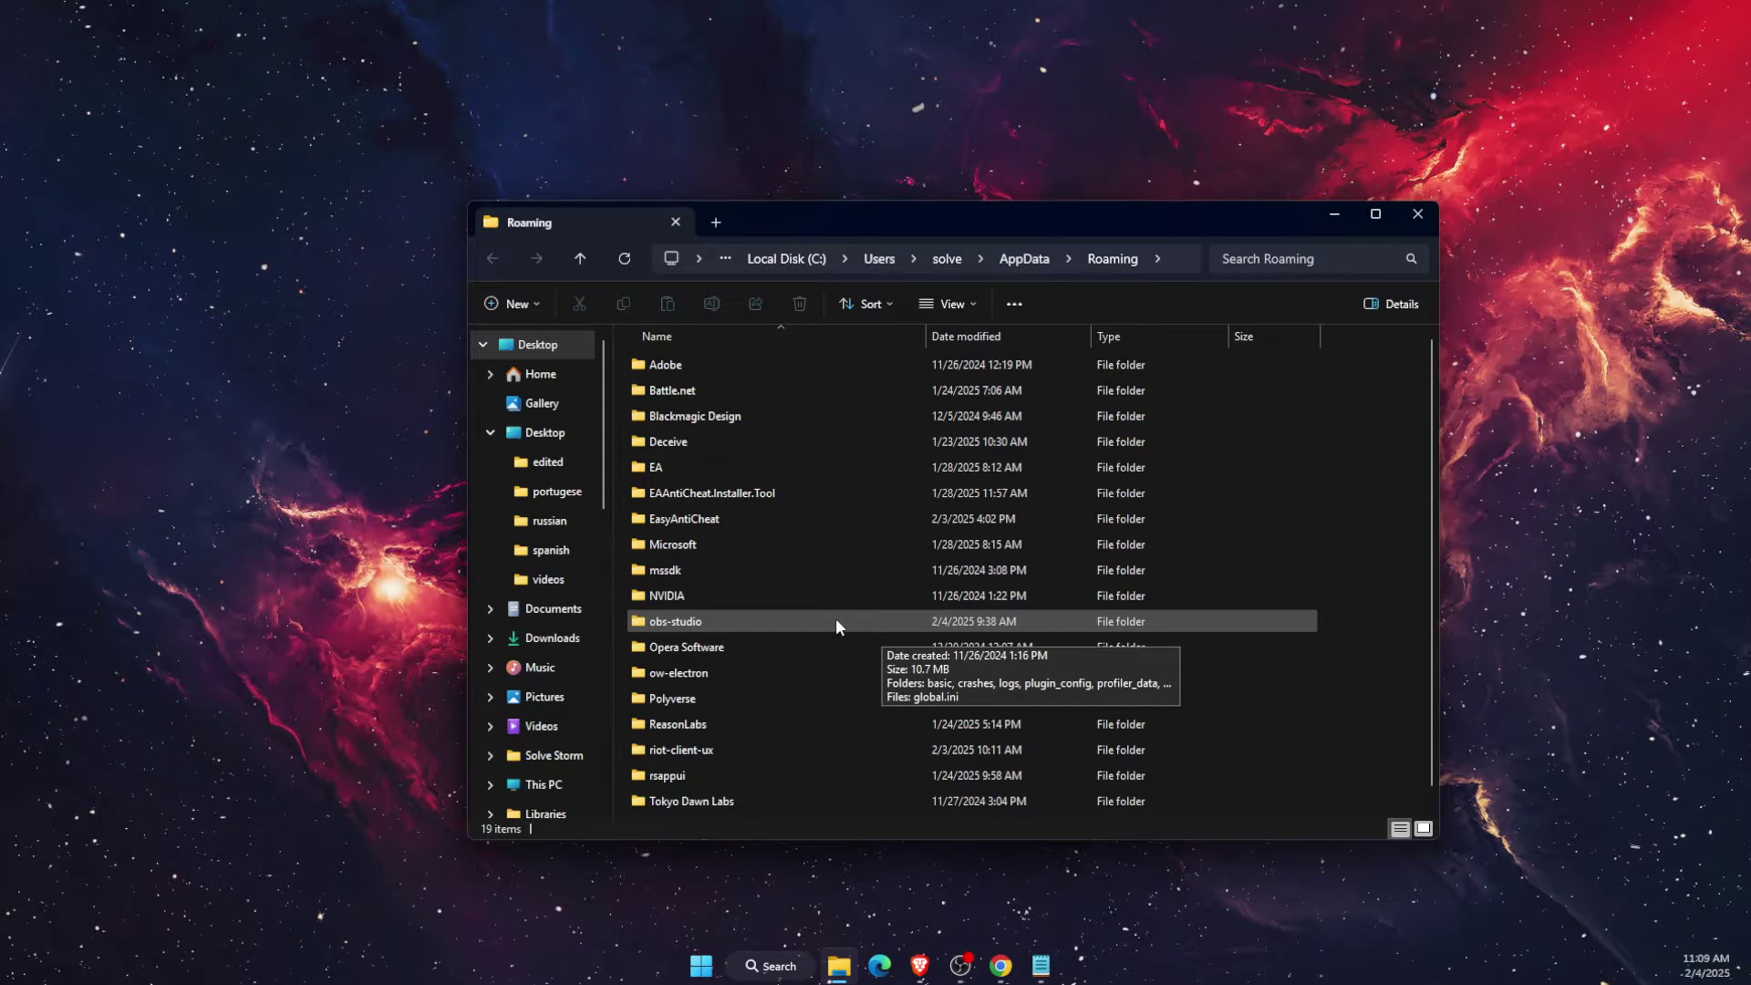
scroll(726, 697, down, 1)
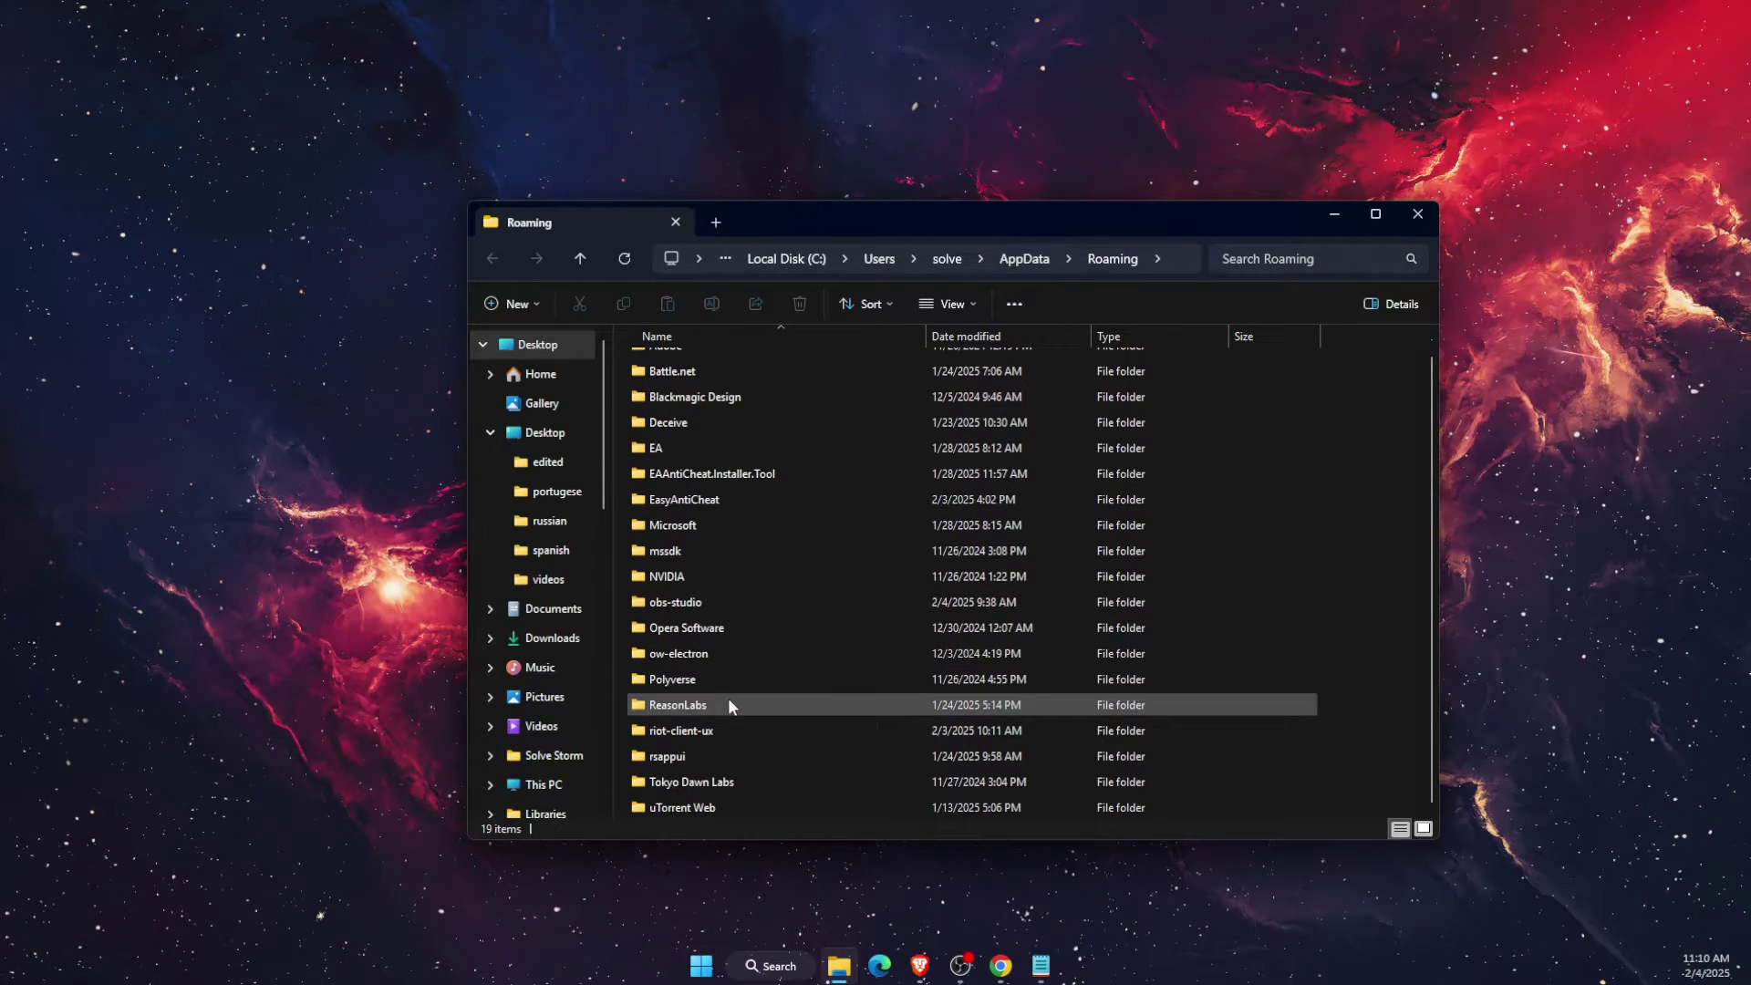
click(752, 896)
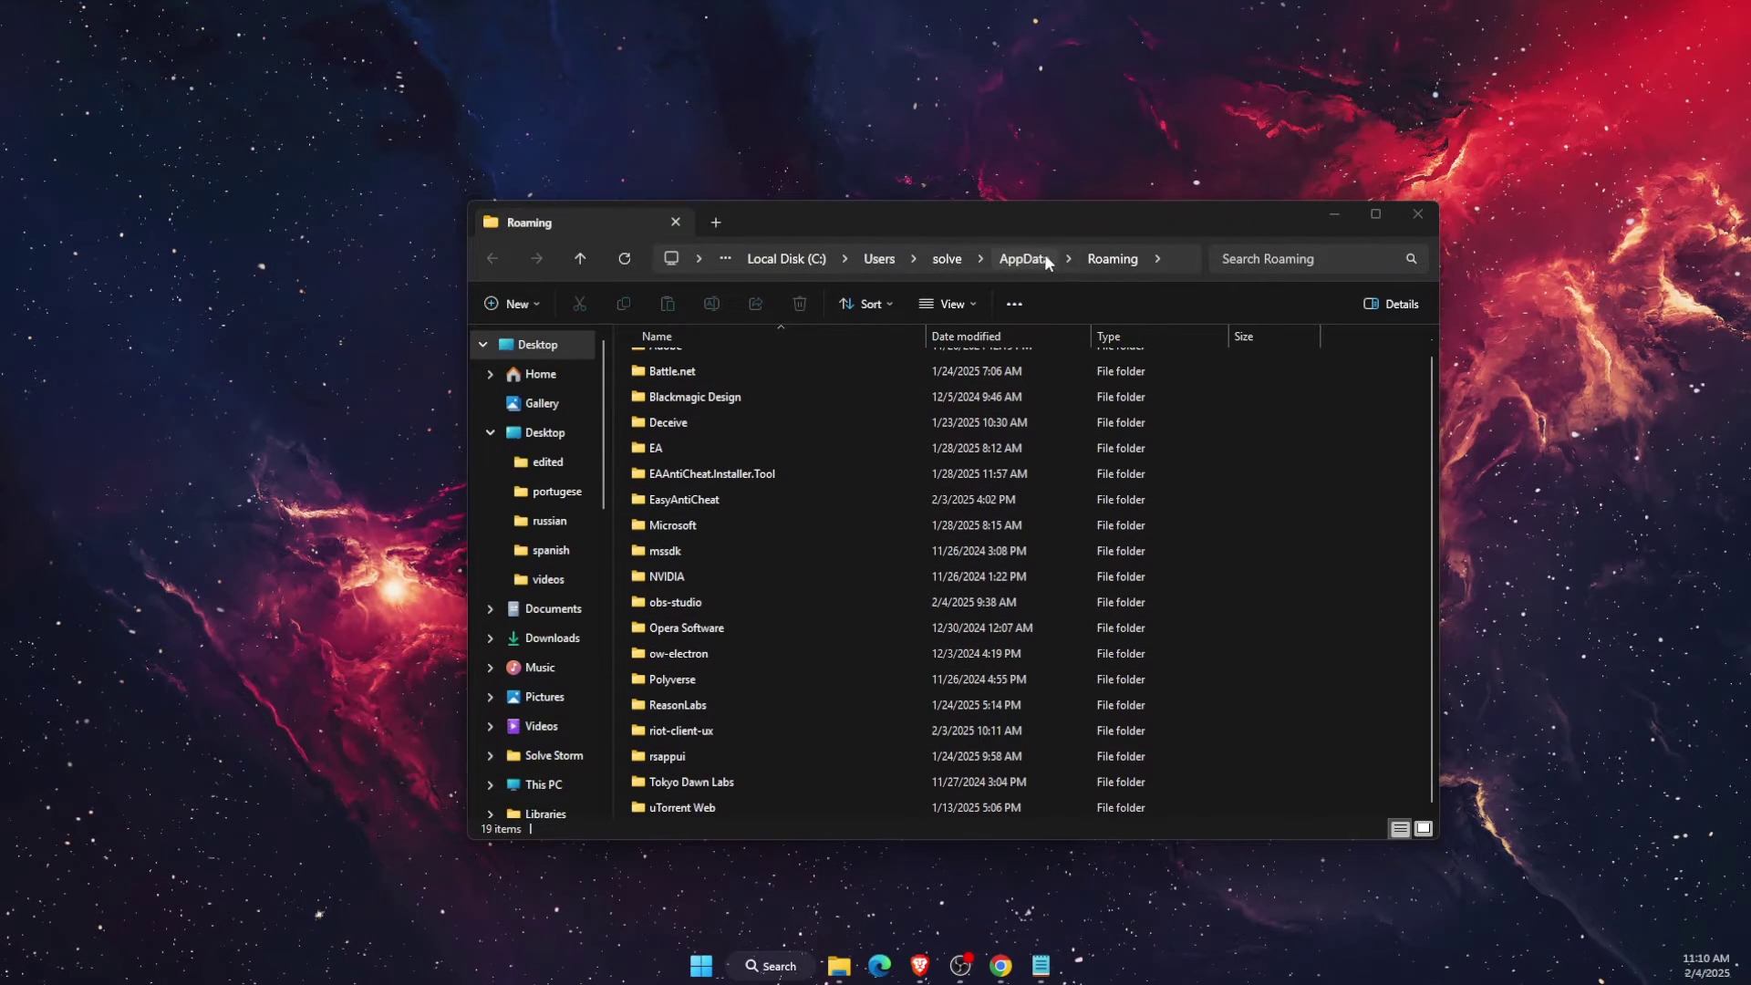
scroll(1040, 397, up, 1)
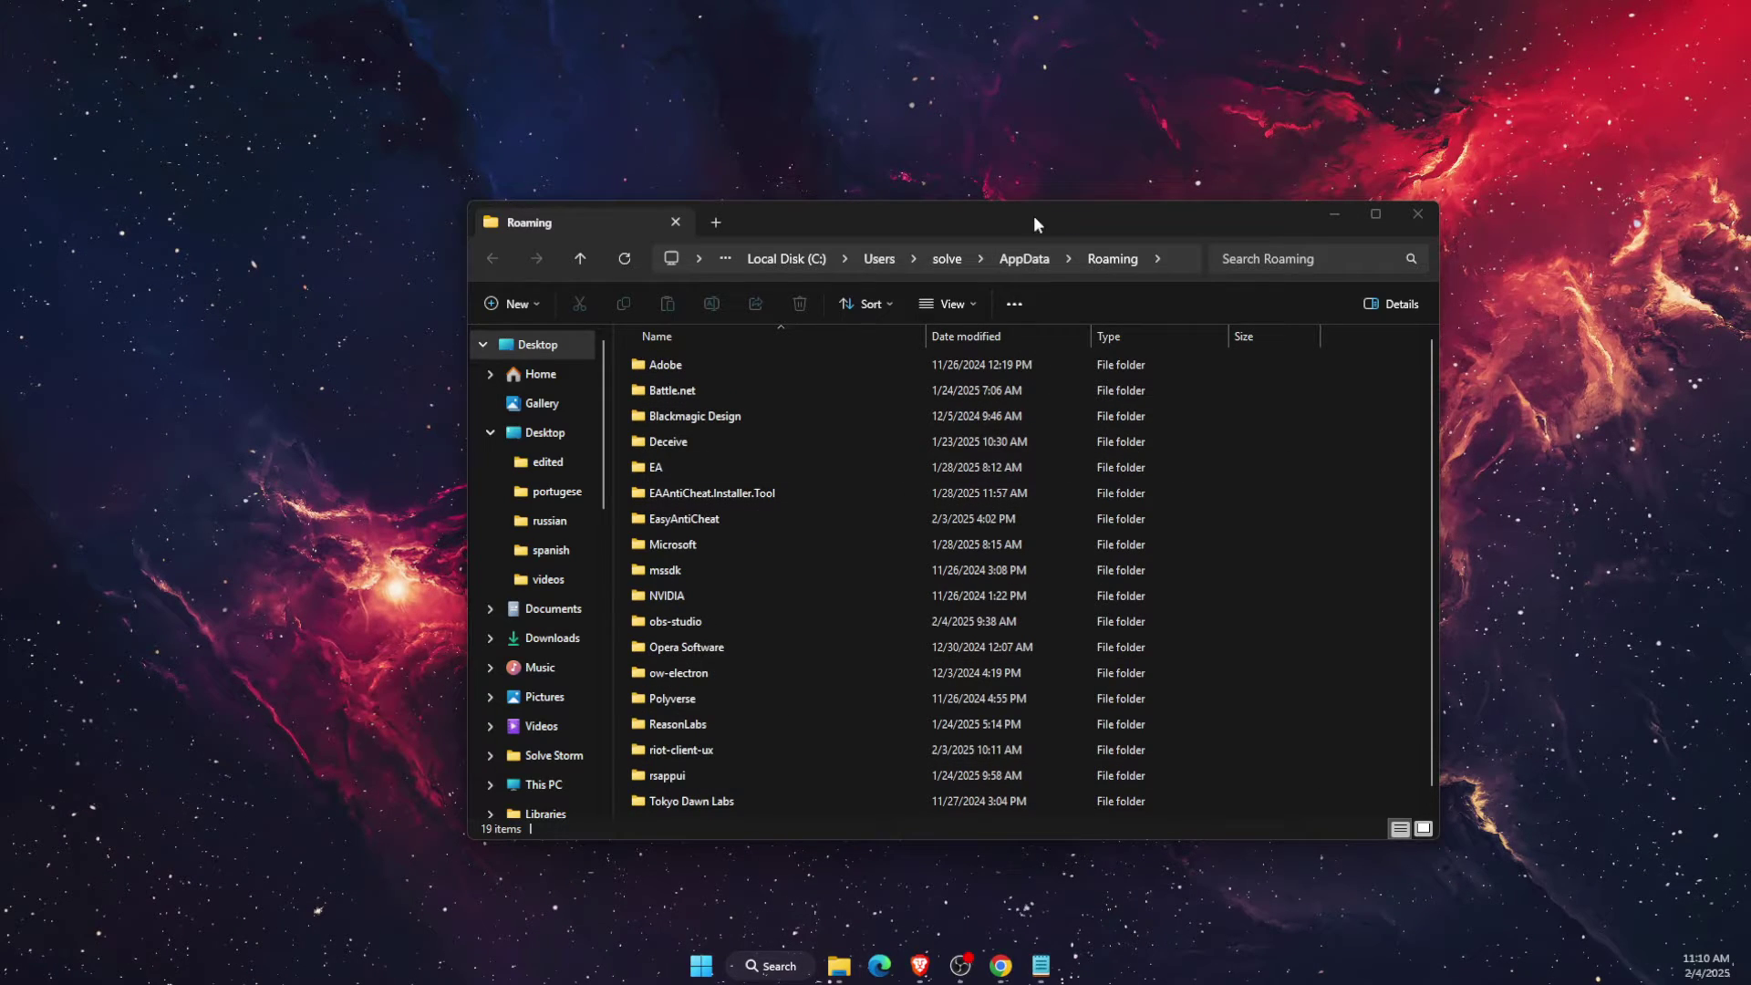
Go from AppData into Local\TslGame\Saved\Config\WindowsNoEditor.
click(1026, 258)
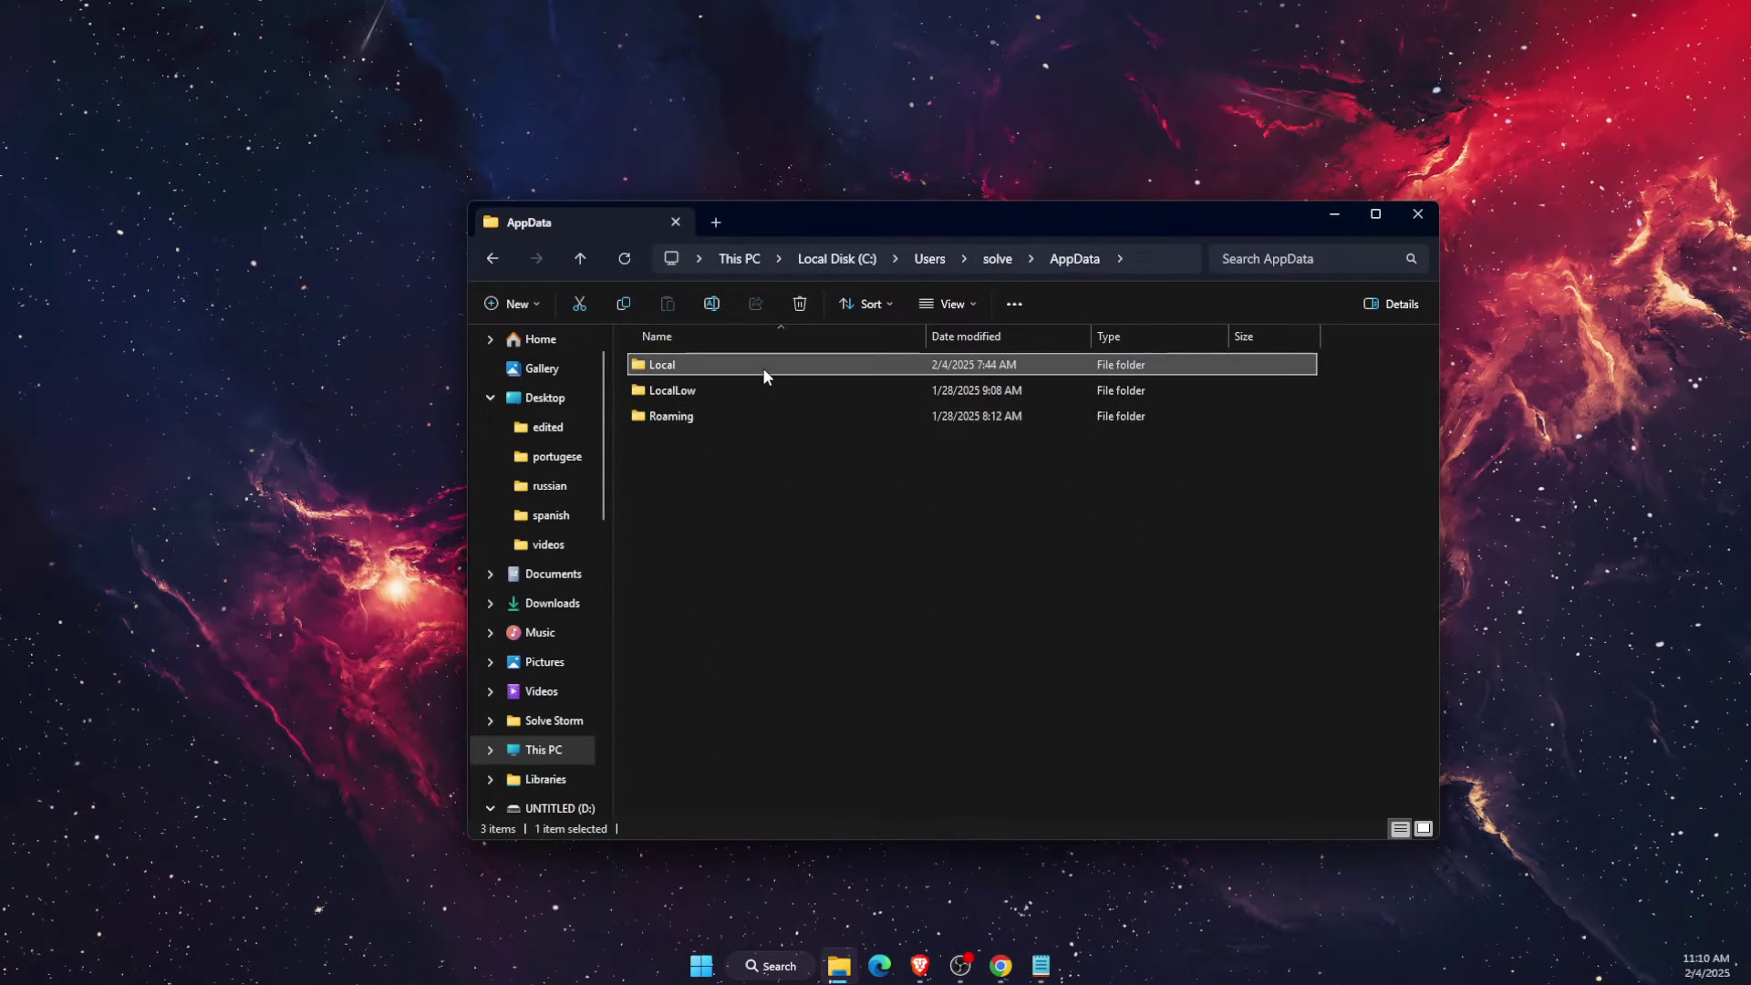
double_click(762, 369)
click(872, 862)
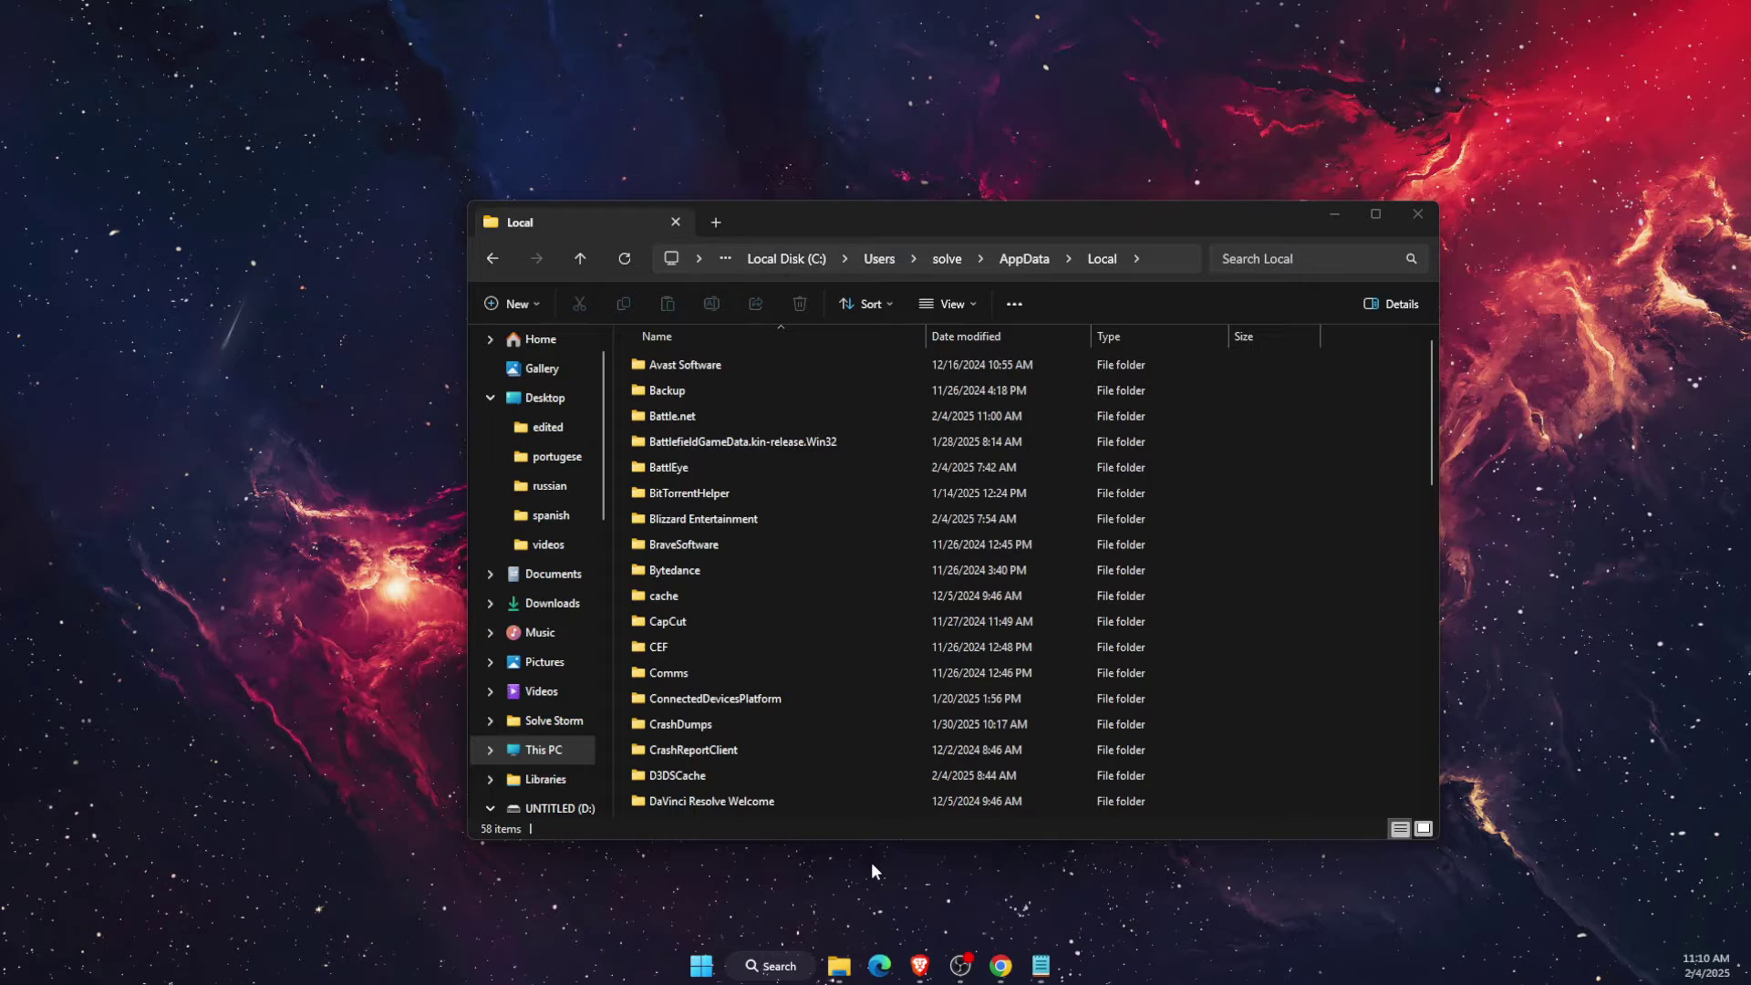
scroll(817, 597, down, 12)
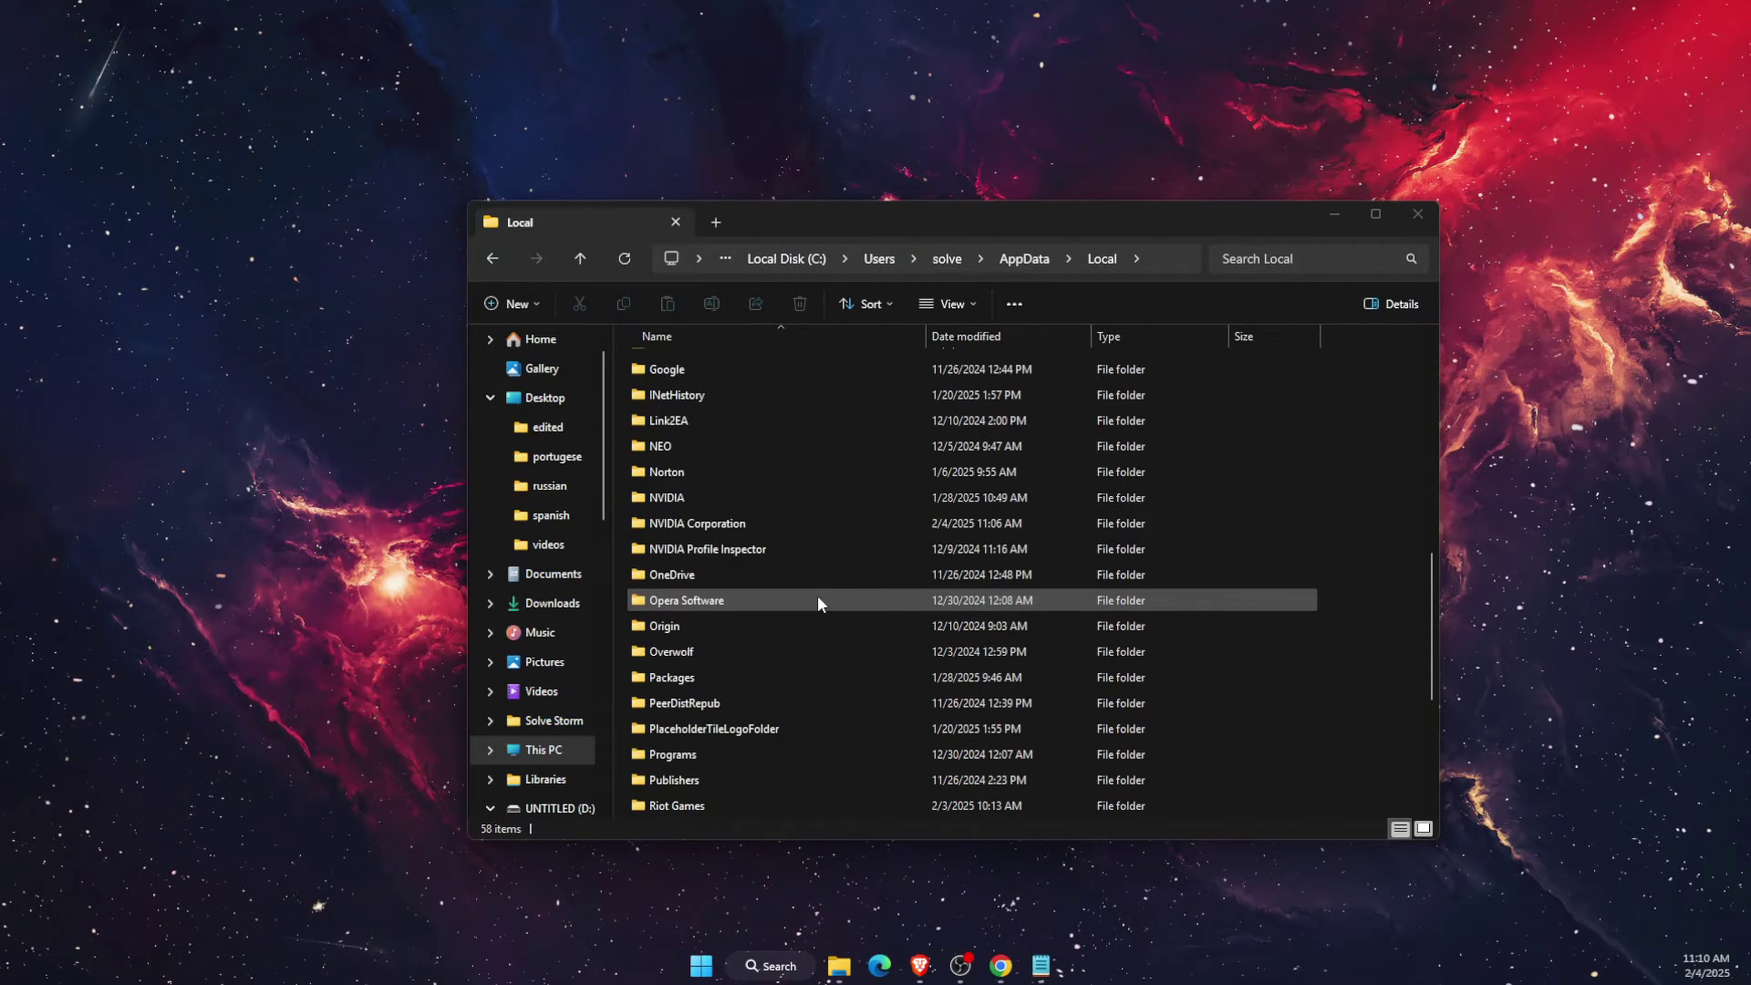
scroll(817, 595, down, 3)
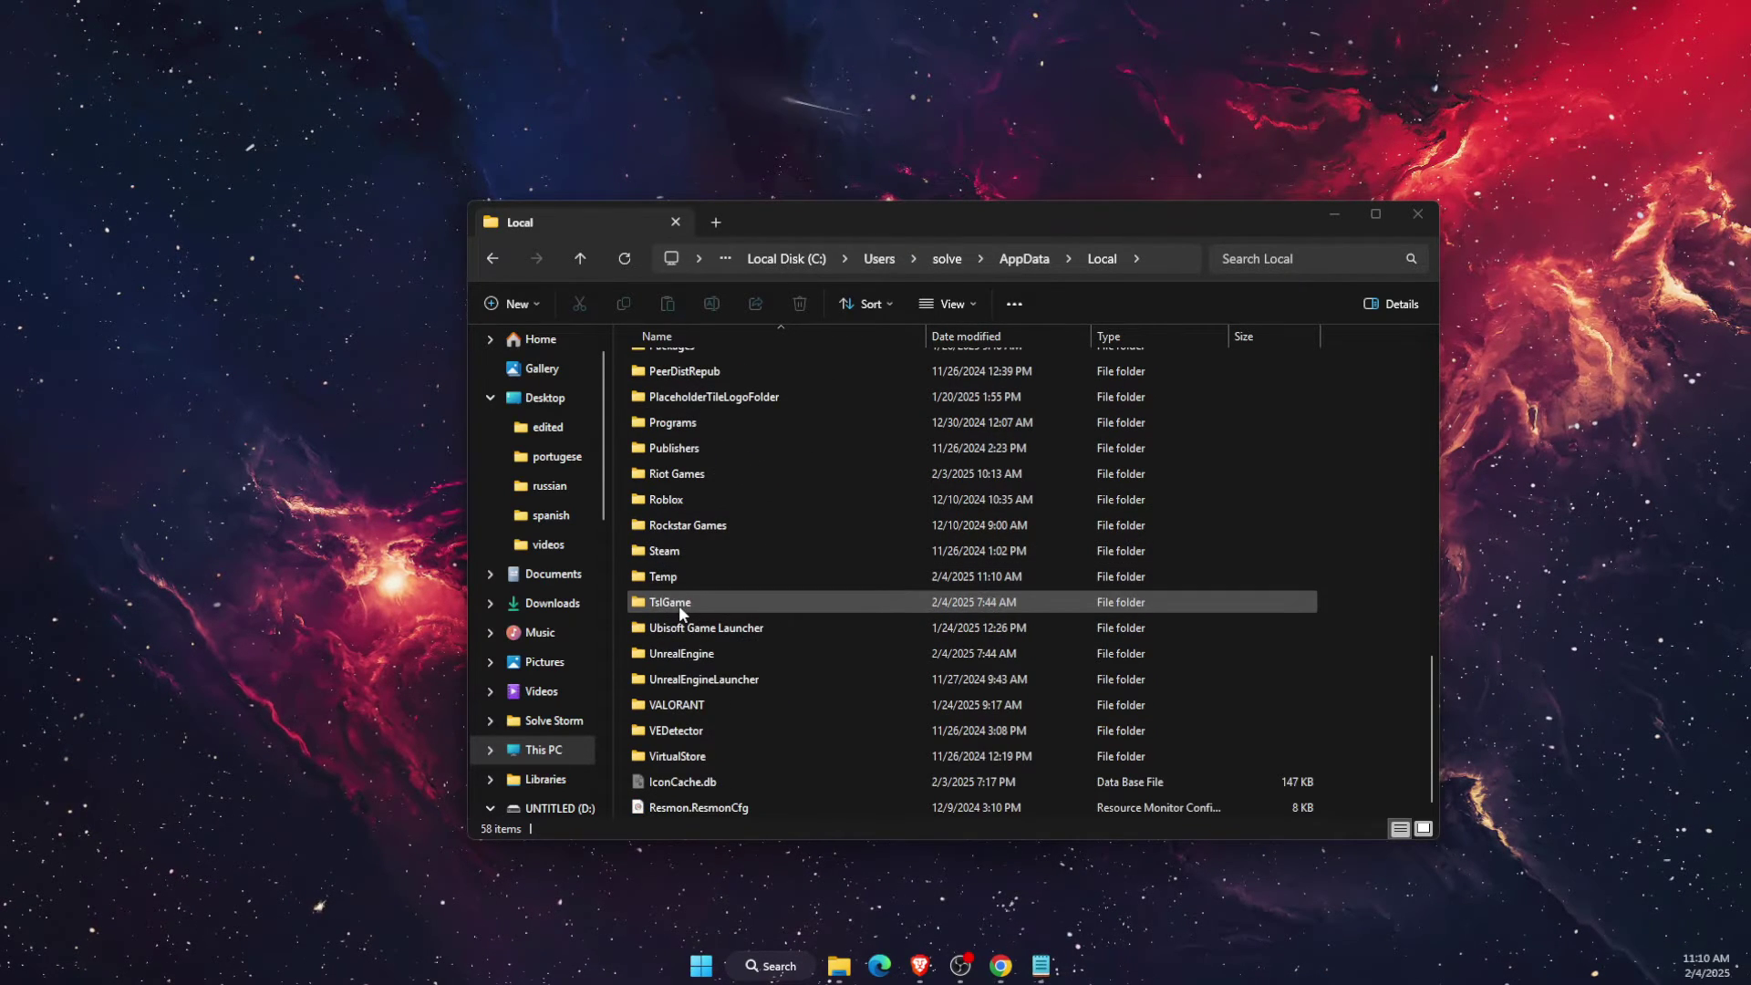
click(681, 605)
double_click(681, 605)
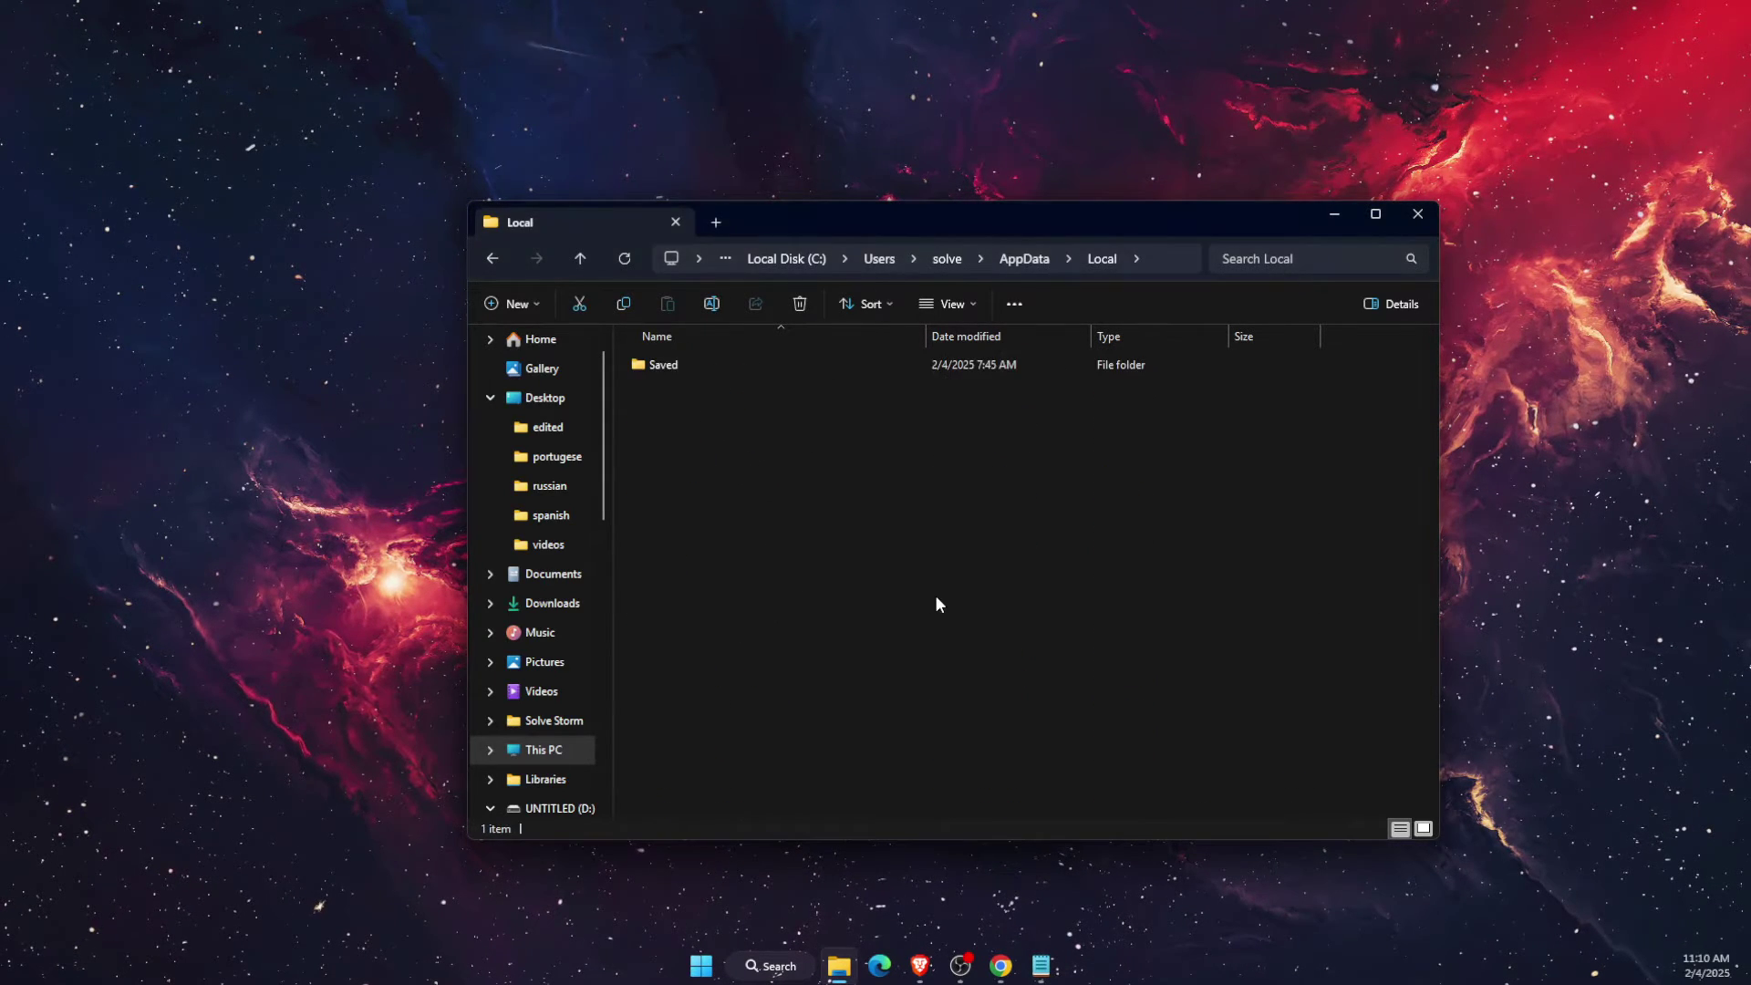
double_click(767, 374)
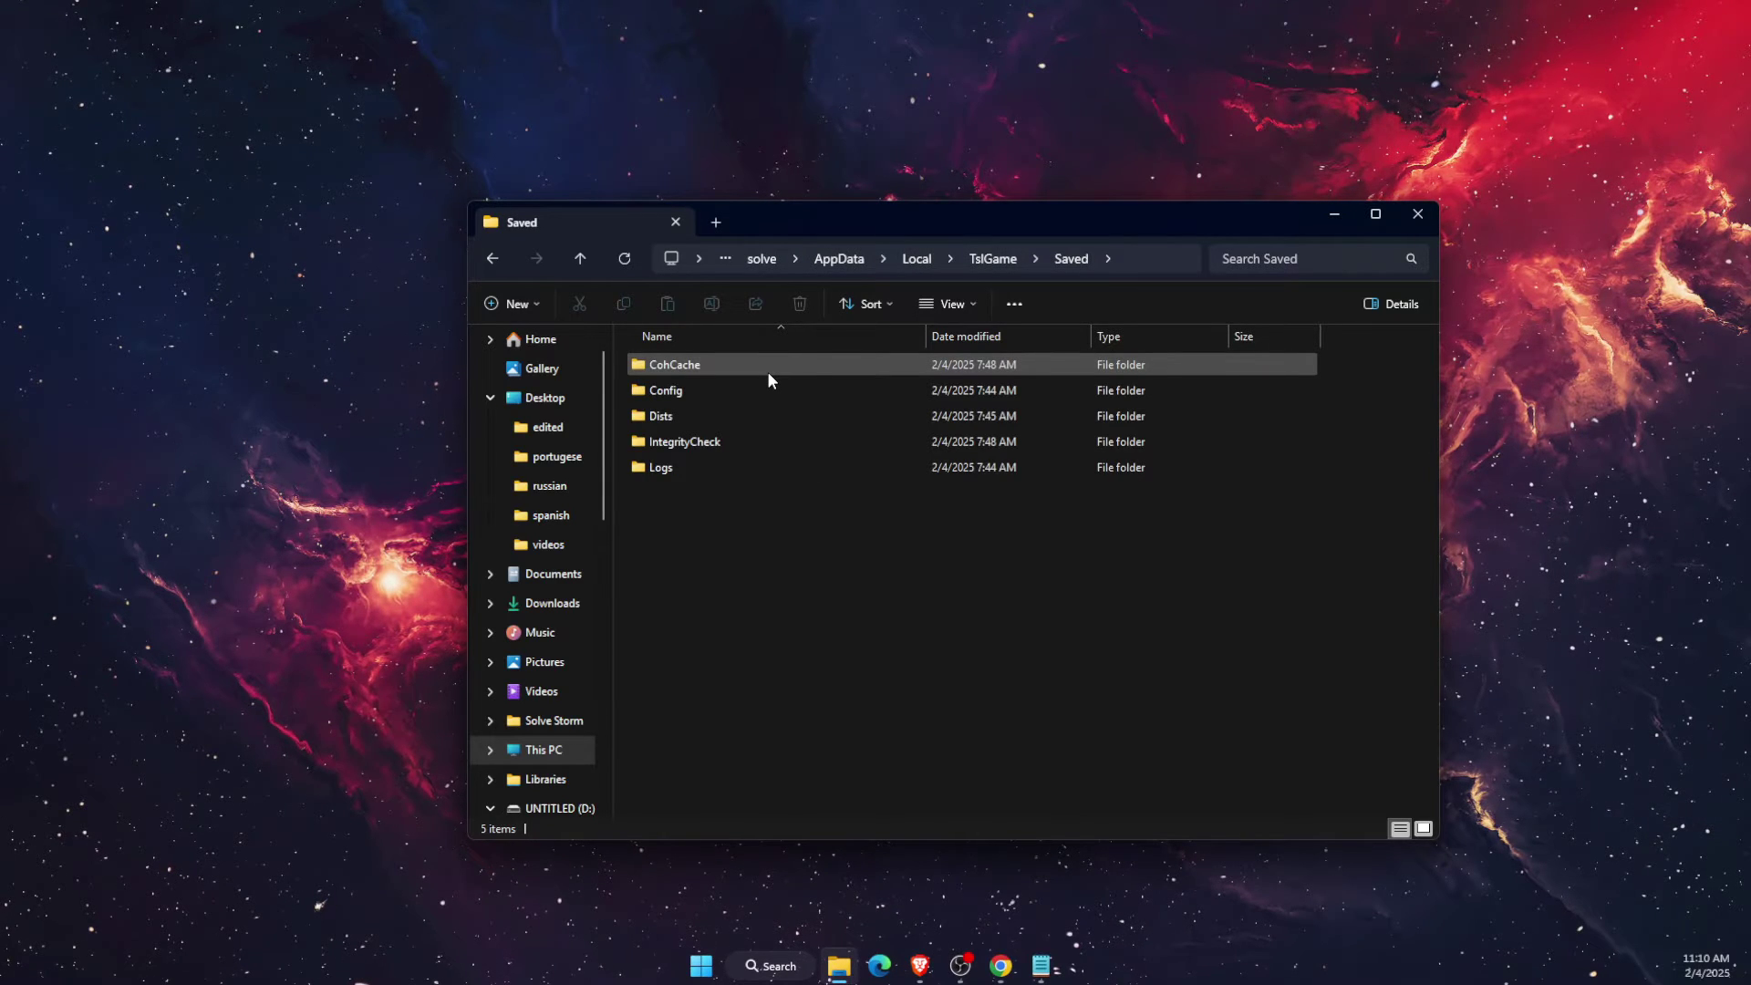
double_click(691, 389)
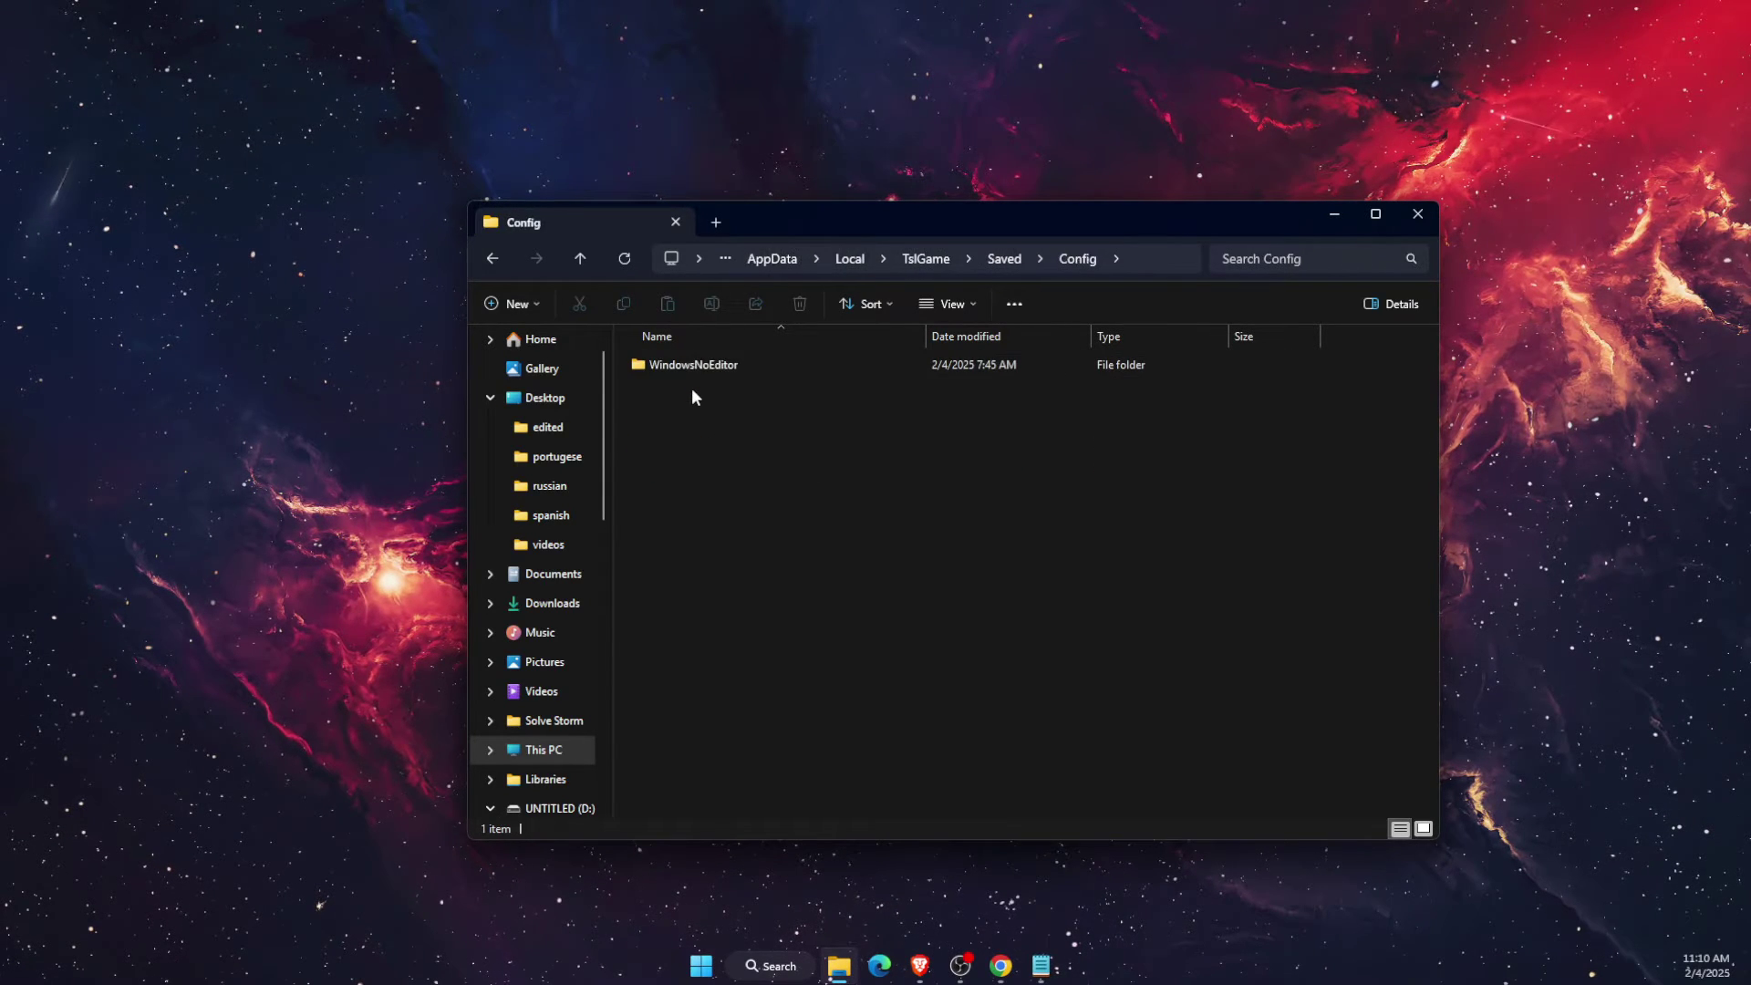
double_click(703, 367)
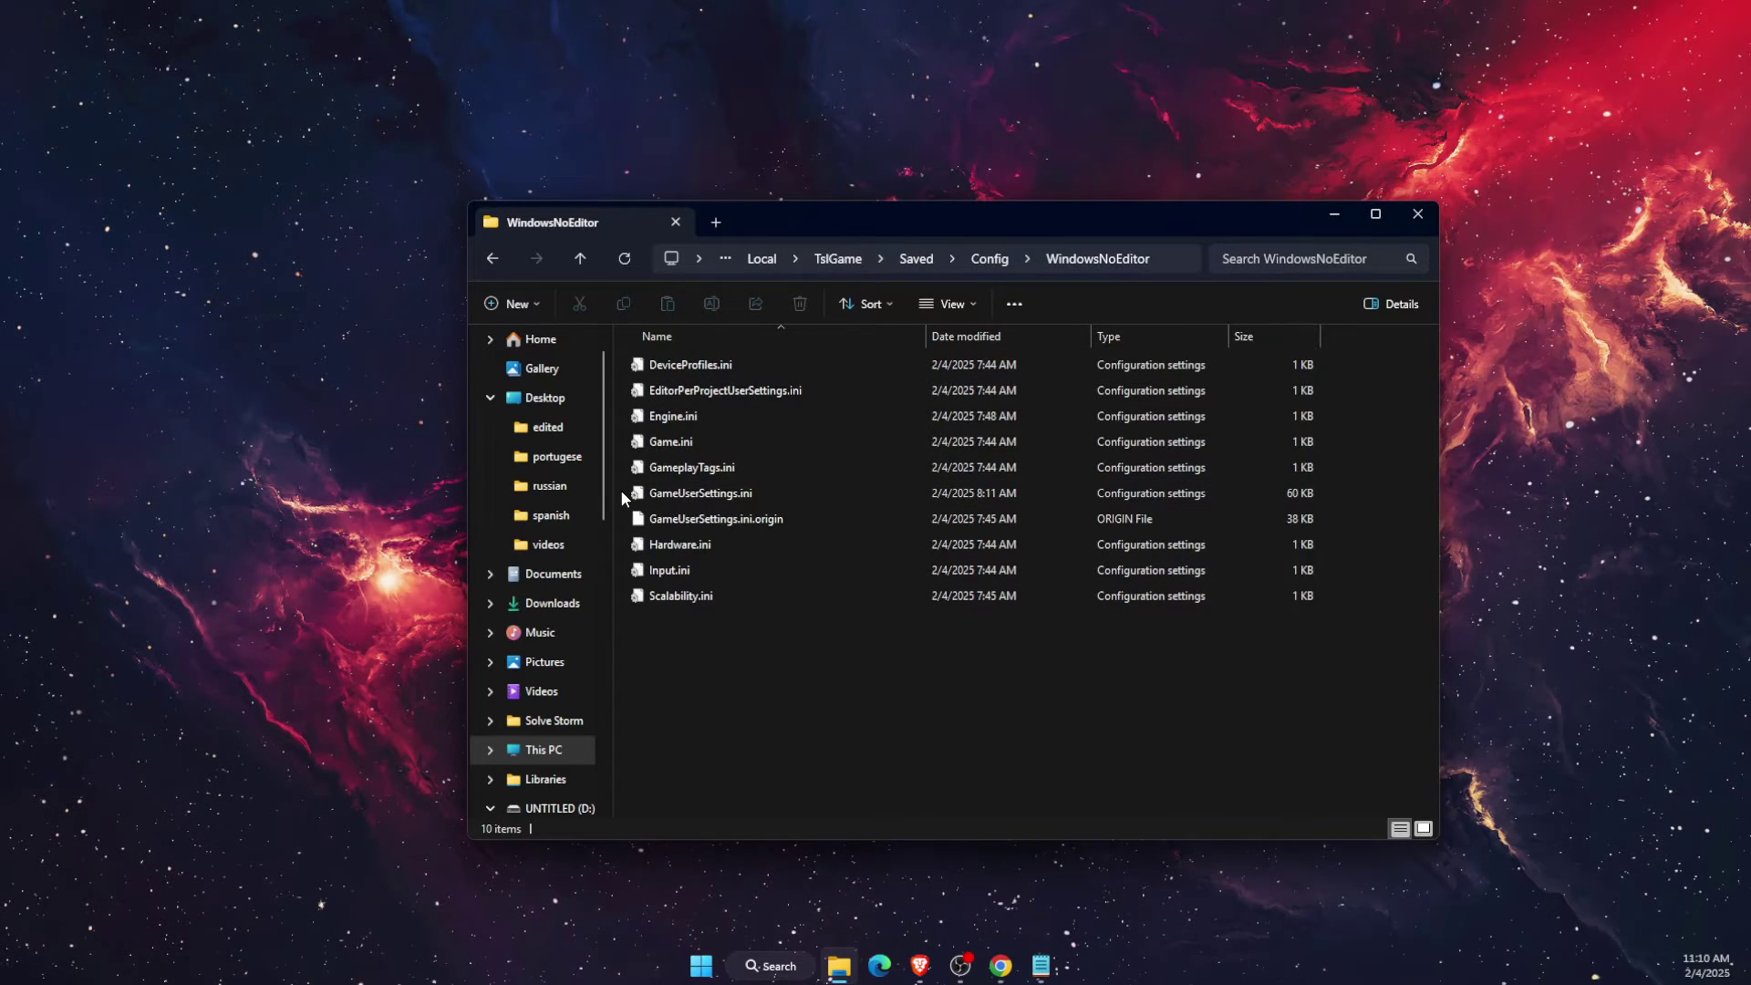
Select GameUserSettings.ini and GameUserSettings.ini.origin, dismiss their menu, and close File Explorer.
drag(620, 489, 778, 513)
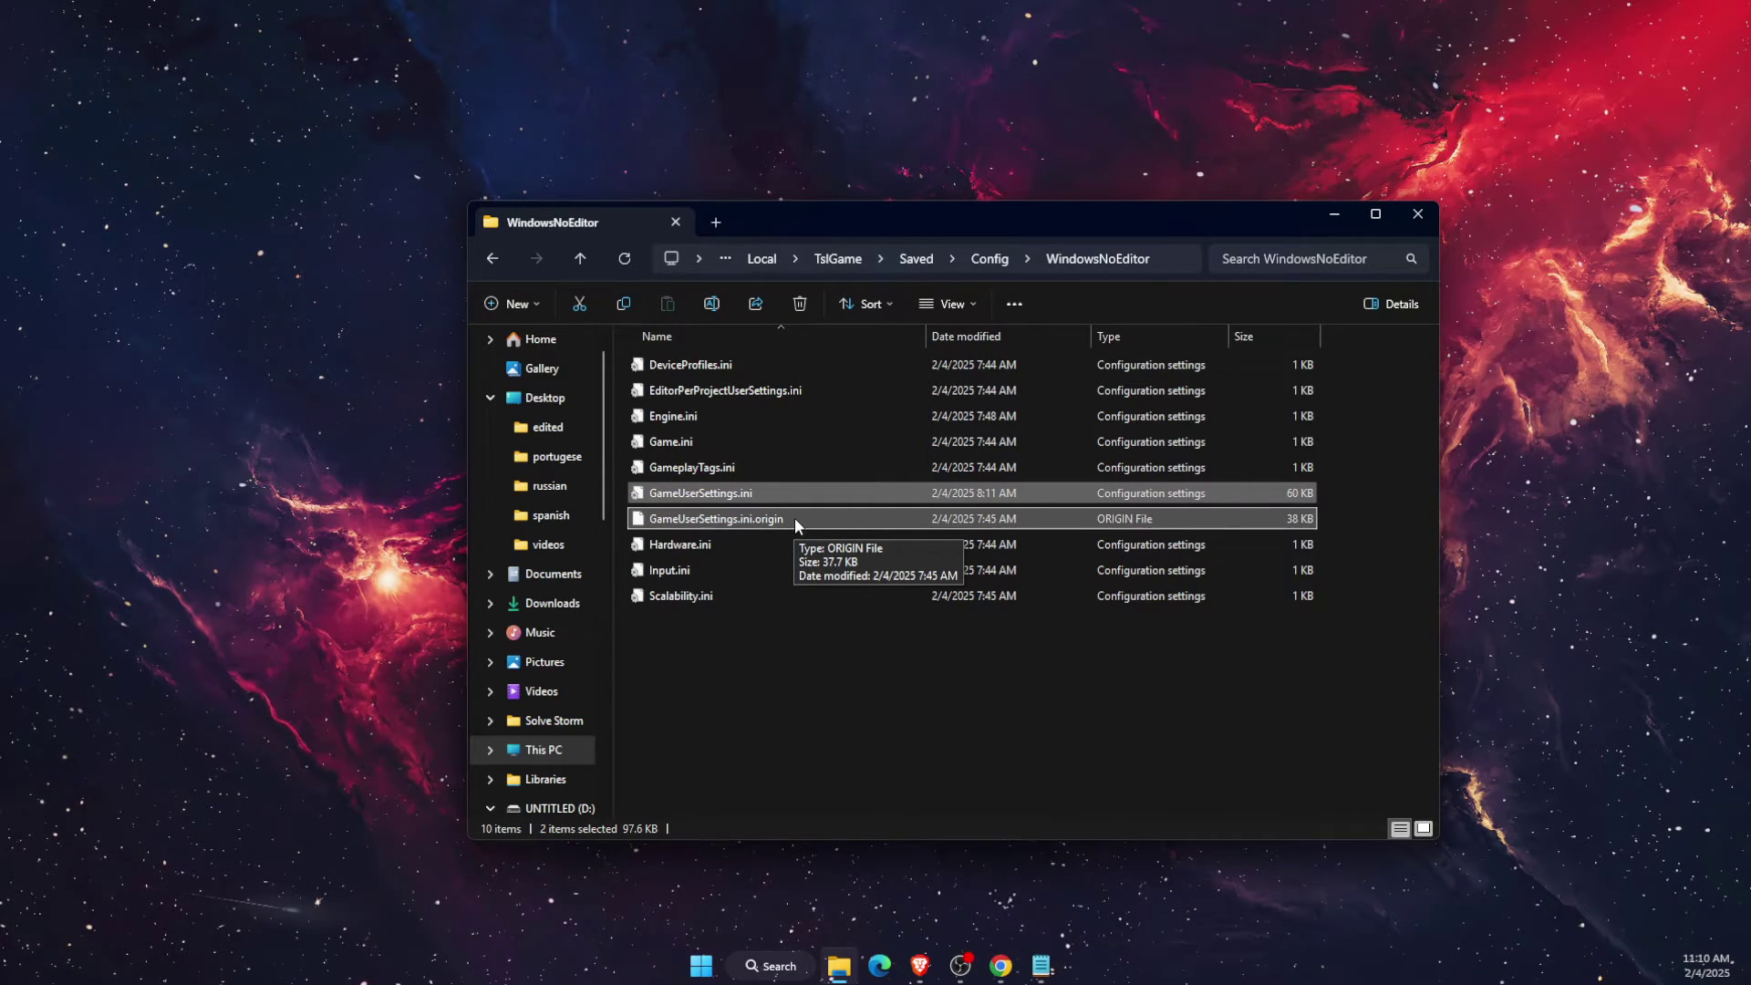
right_click(792, 503)
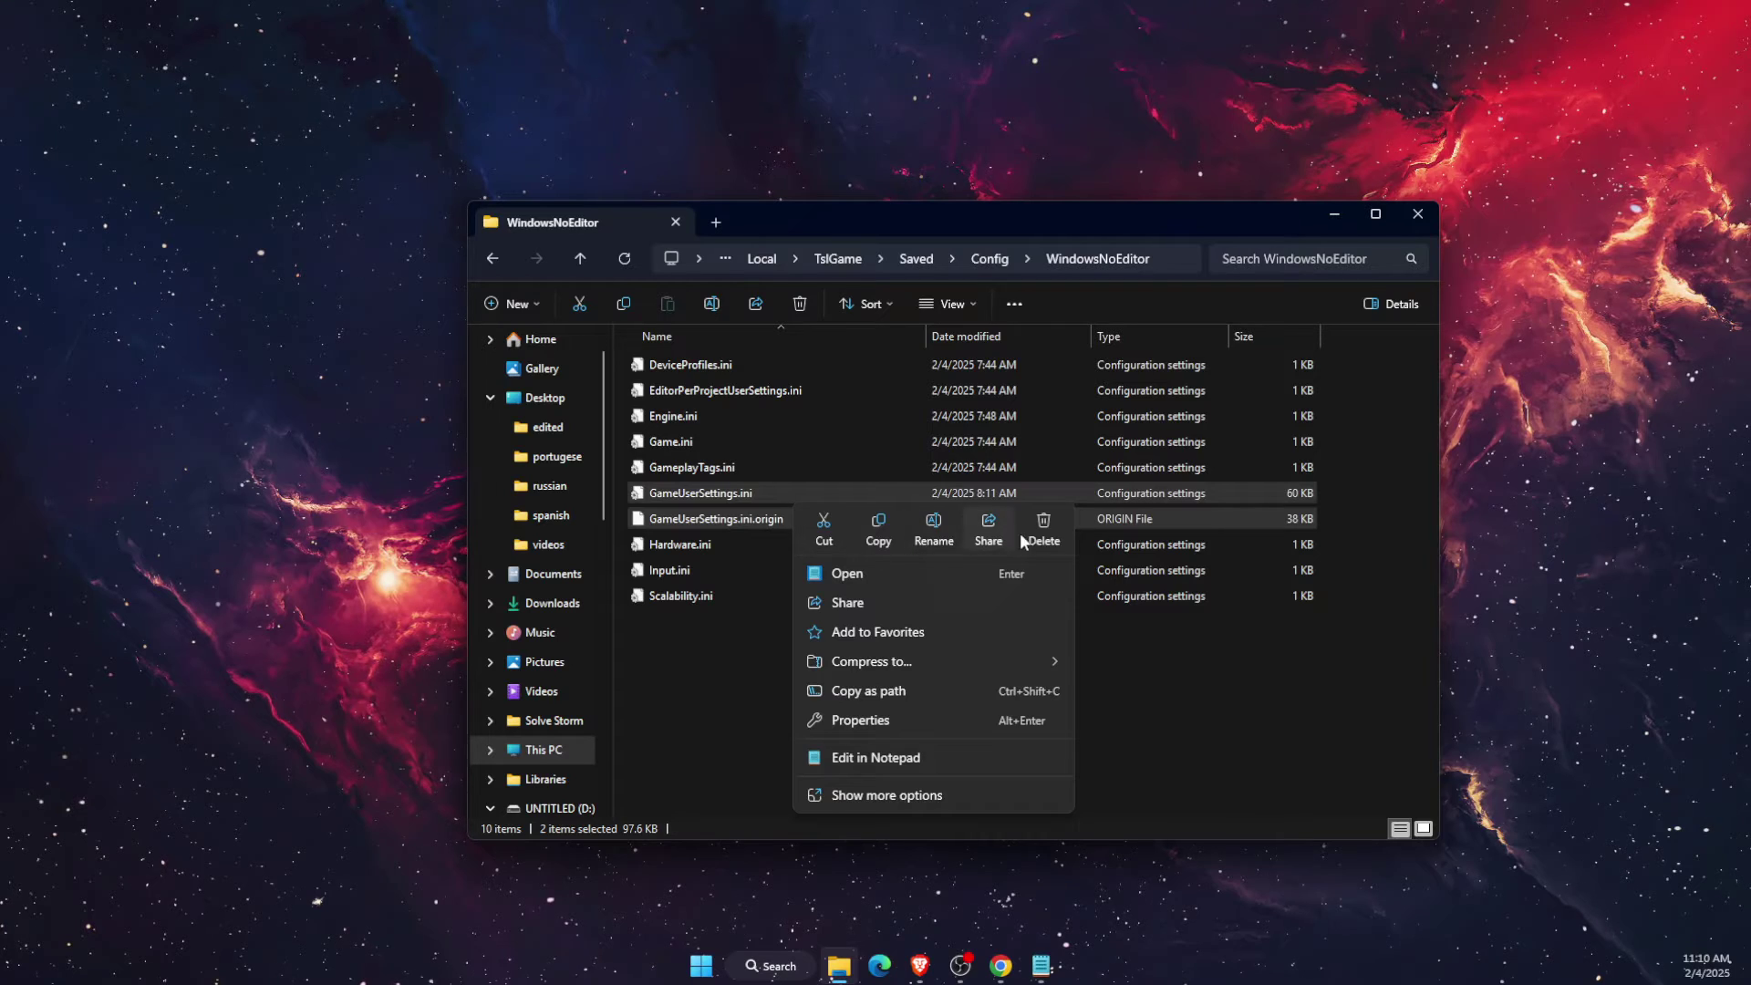
click(1159, 705)
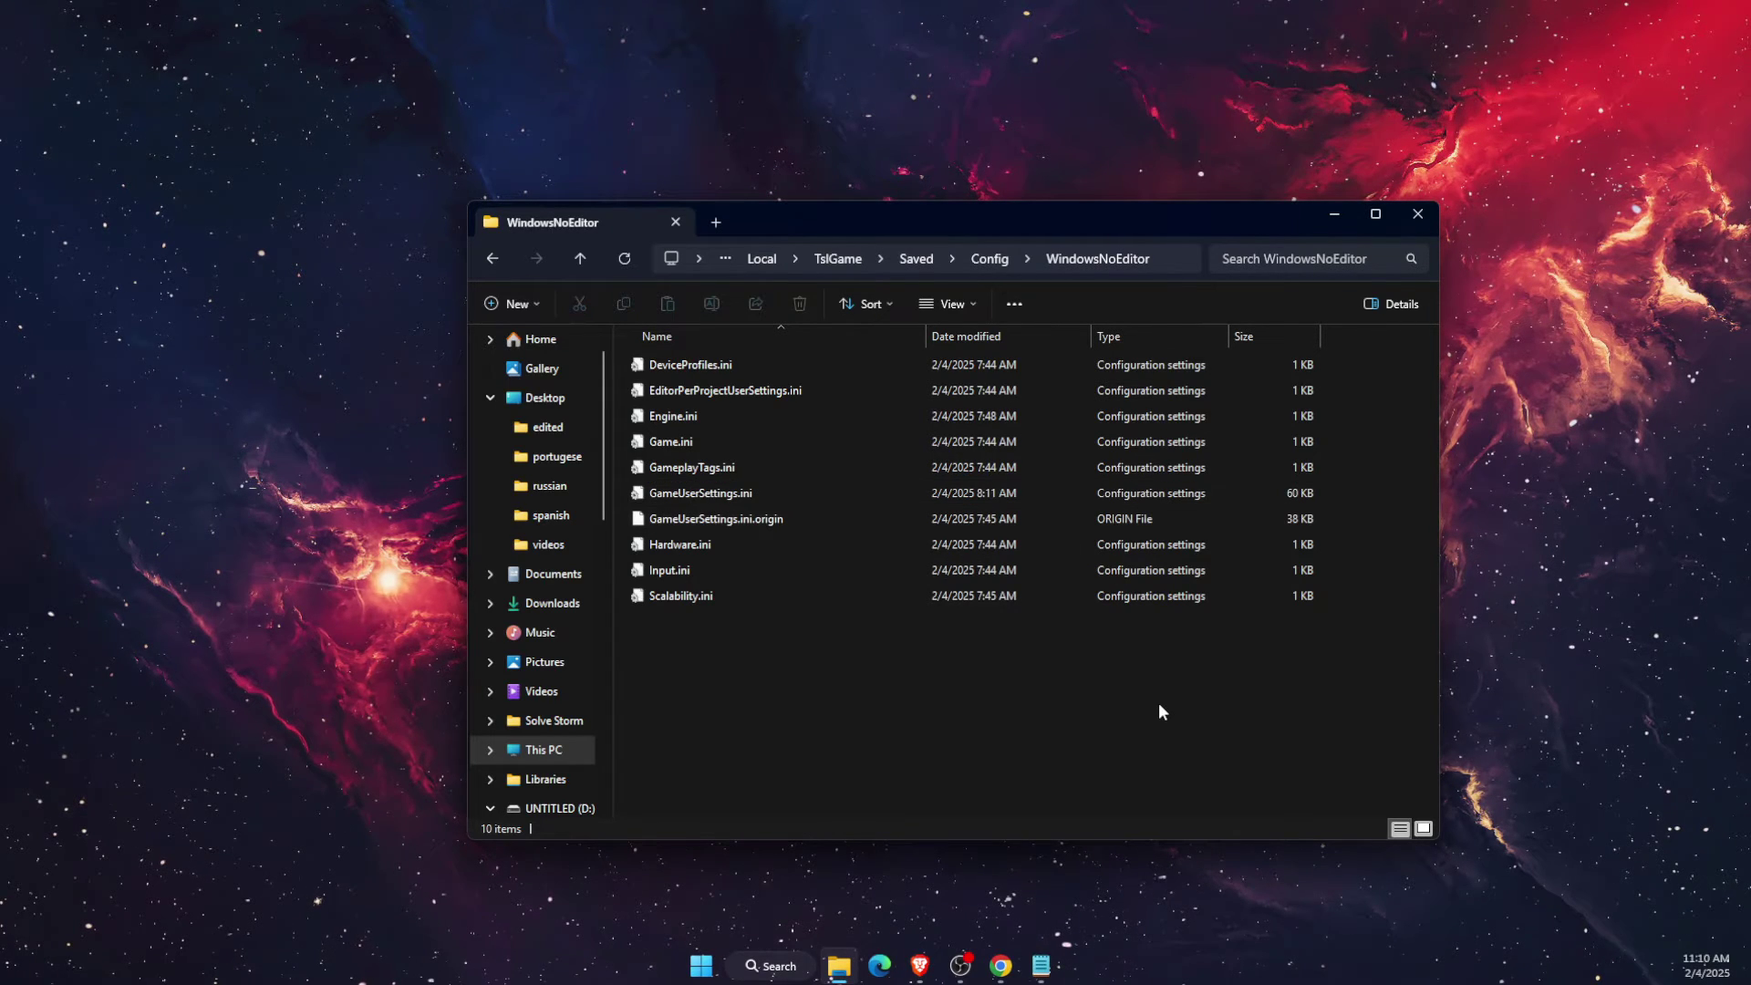
click(1417, 214)
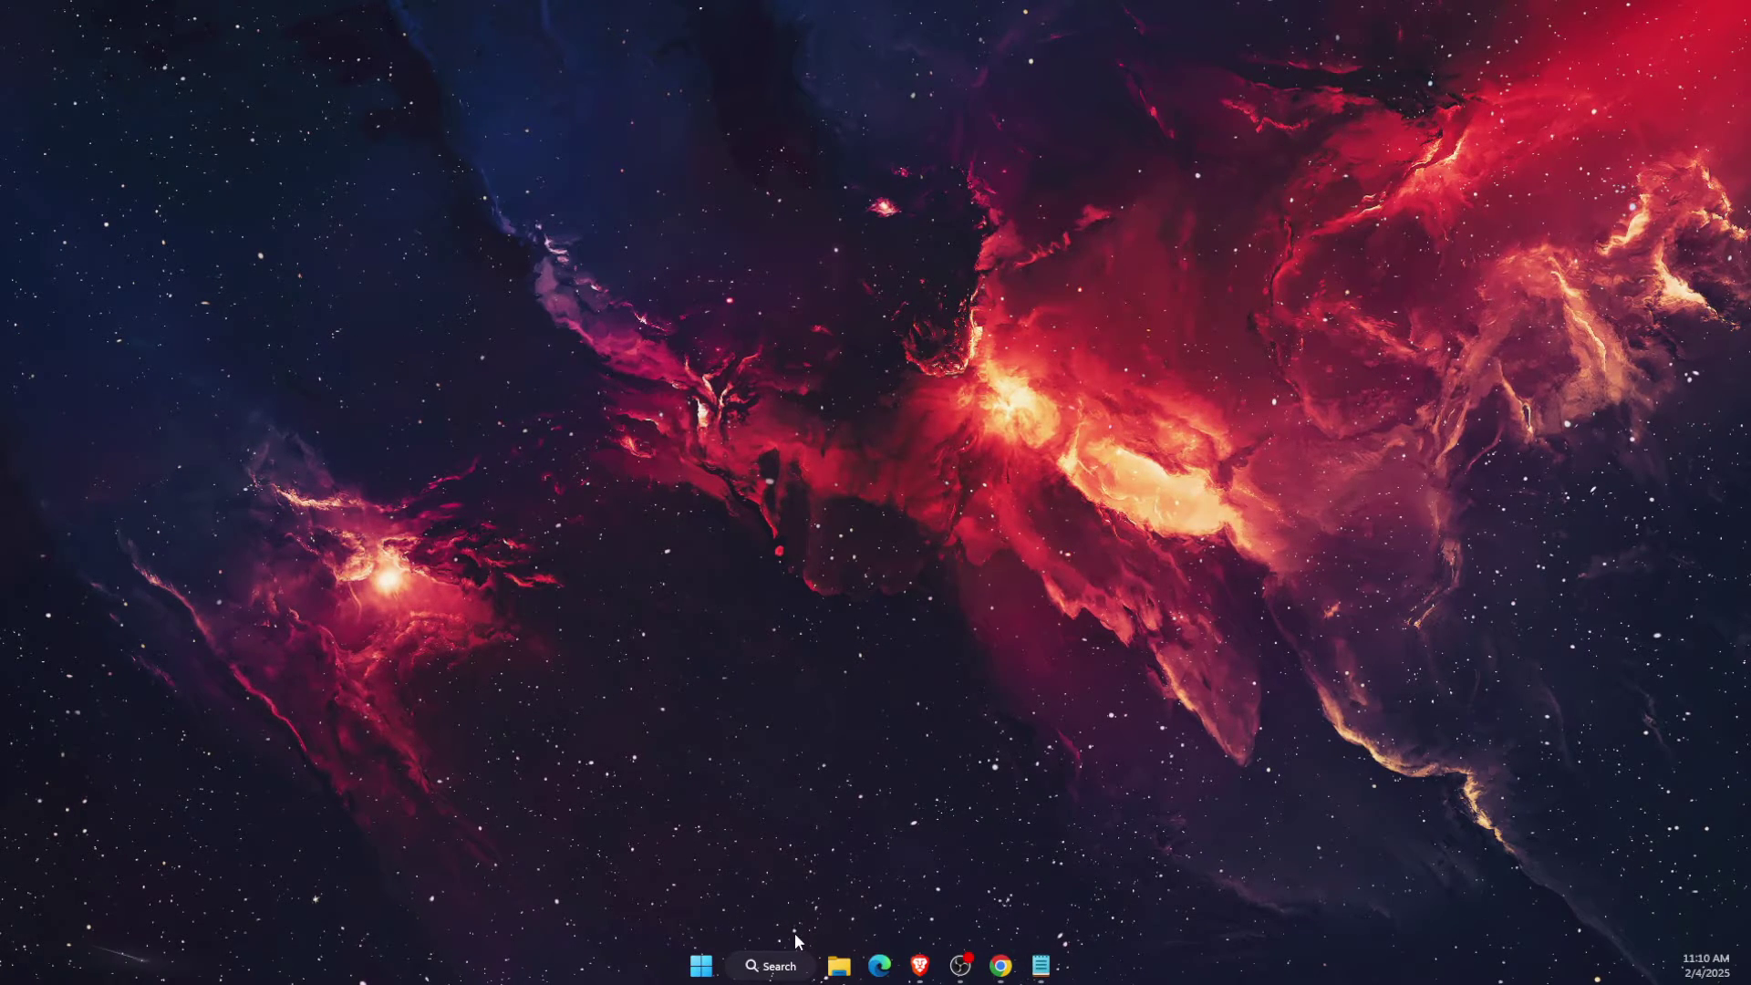
Find Steam in Windows search and run it as administrator.
click(784, 964)
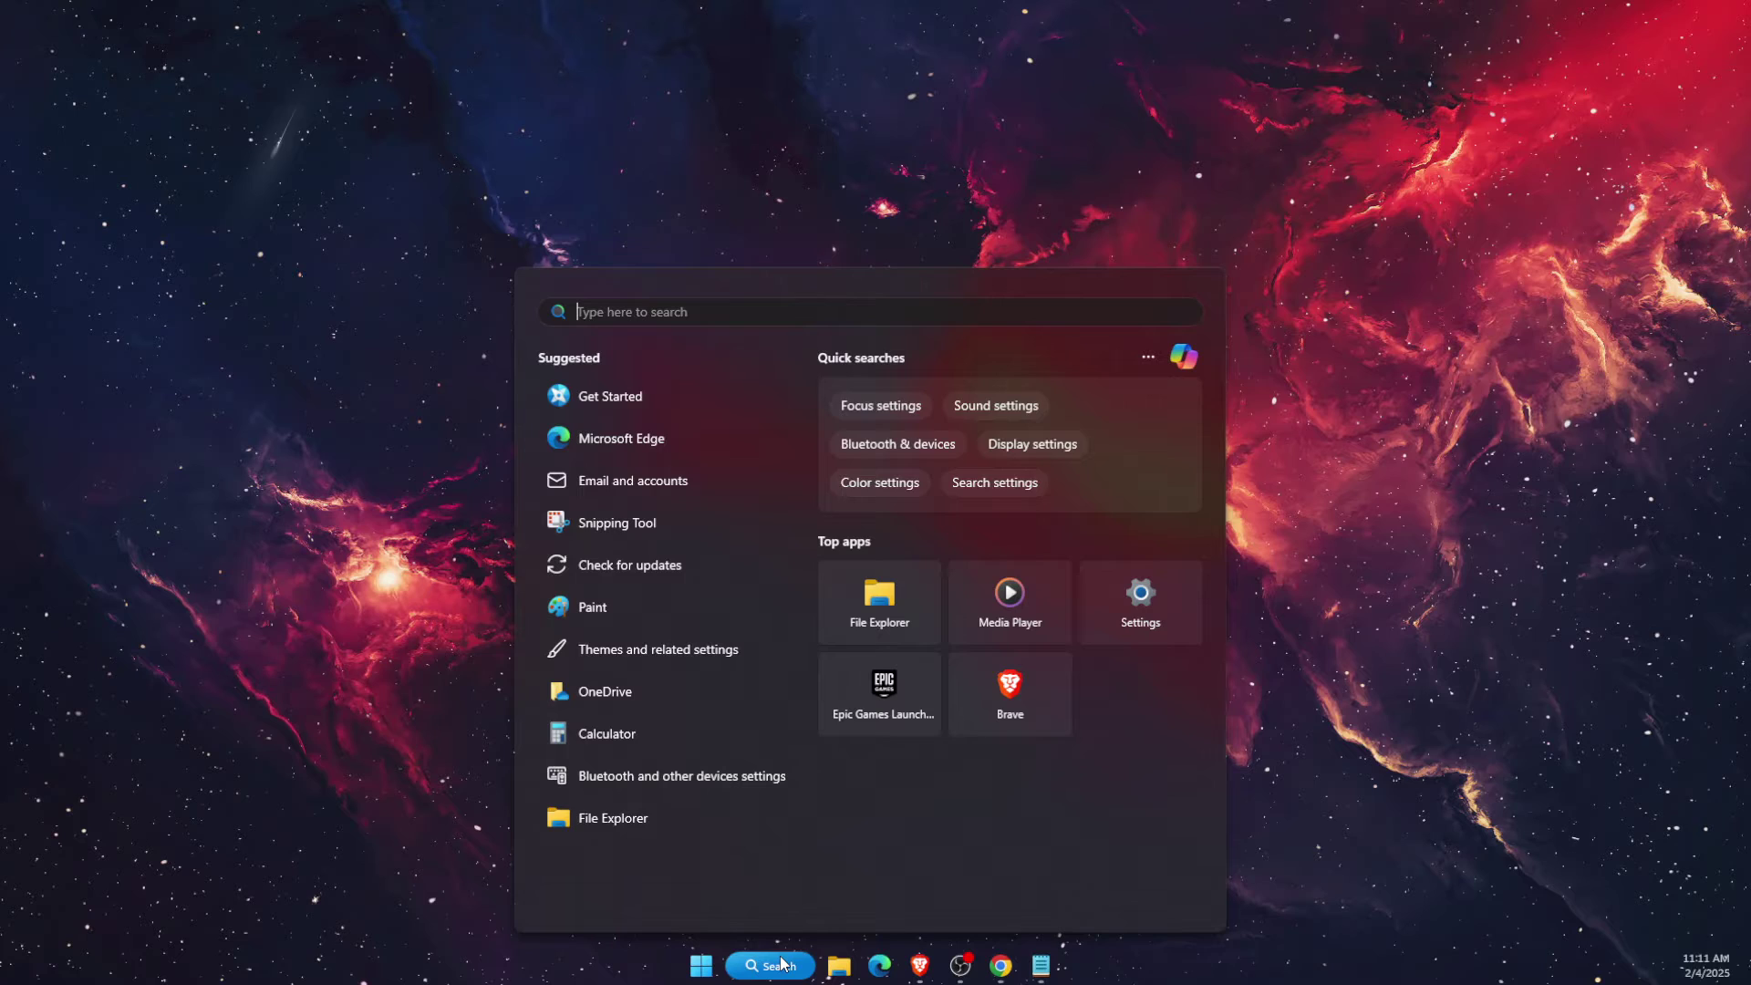
text(st)
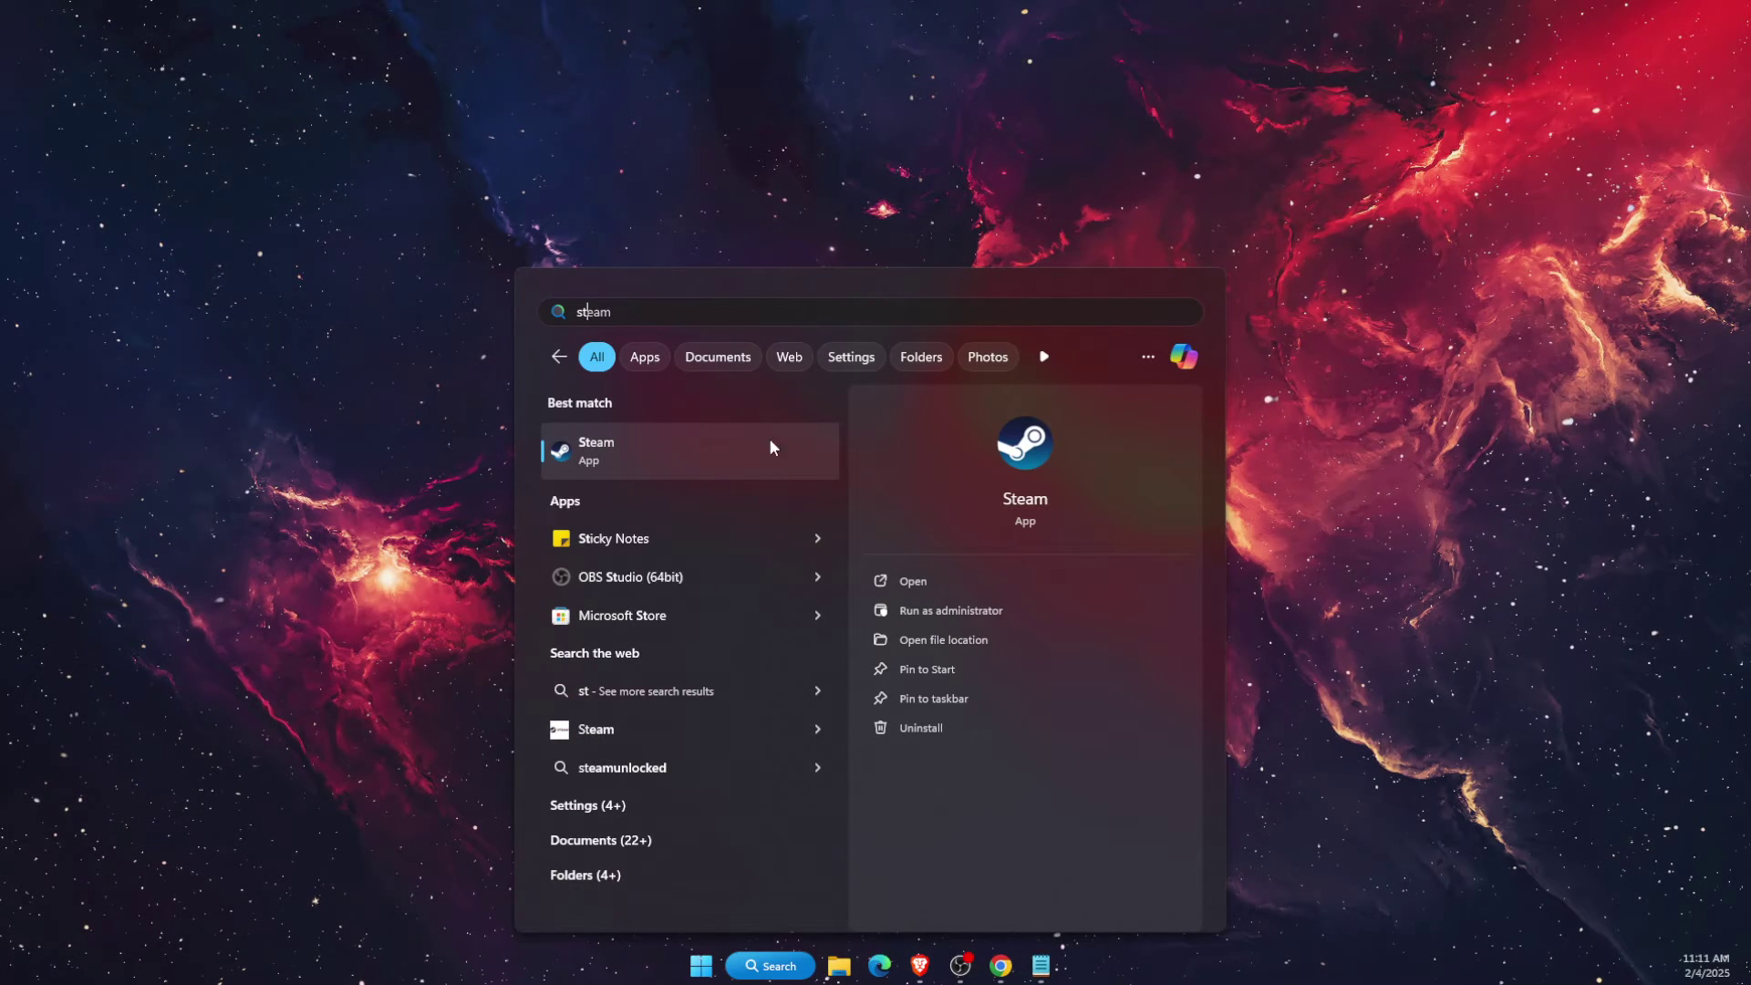
right_click(684, 444)
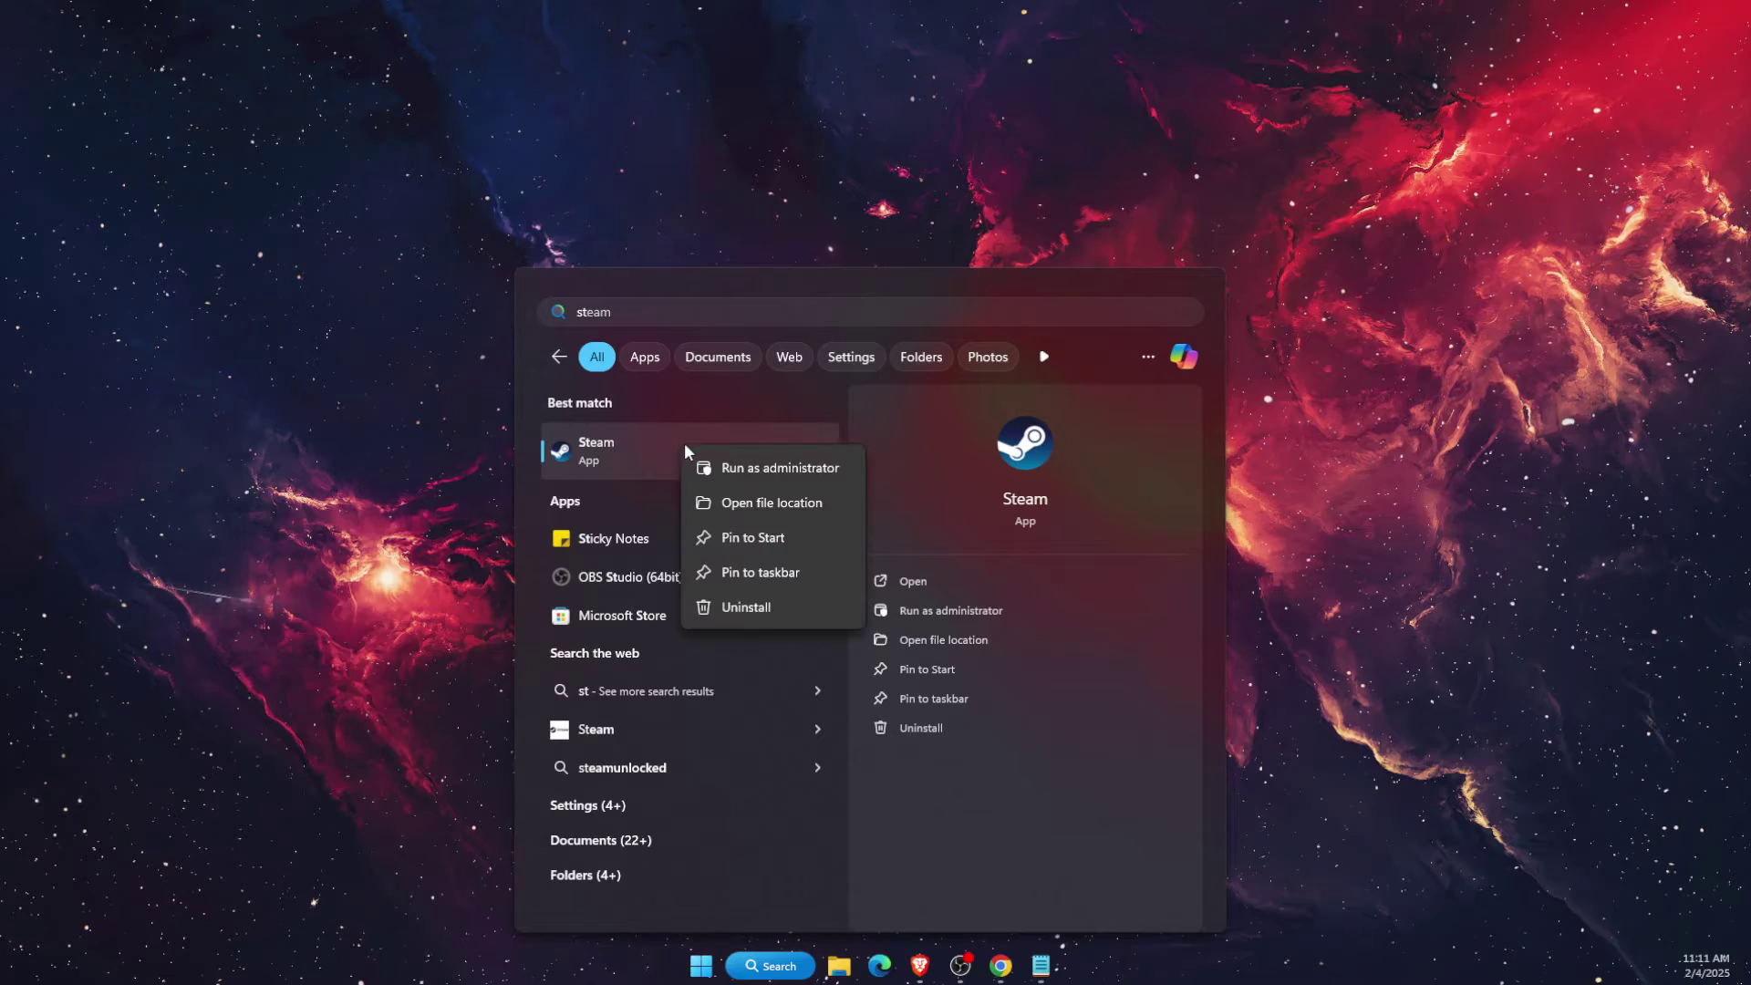
click(793, 475)
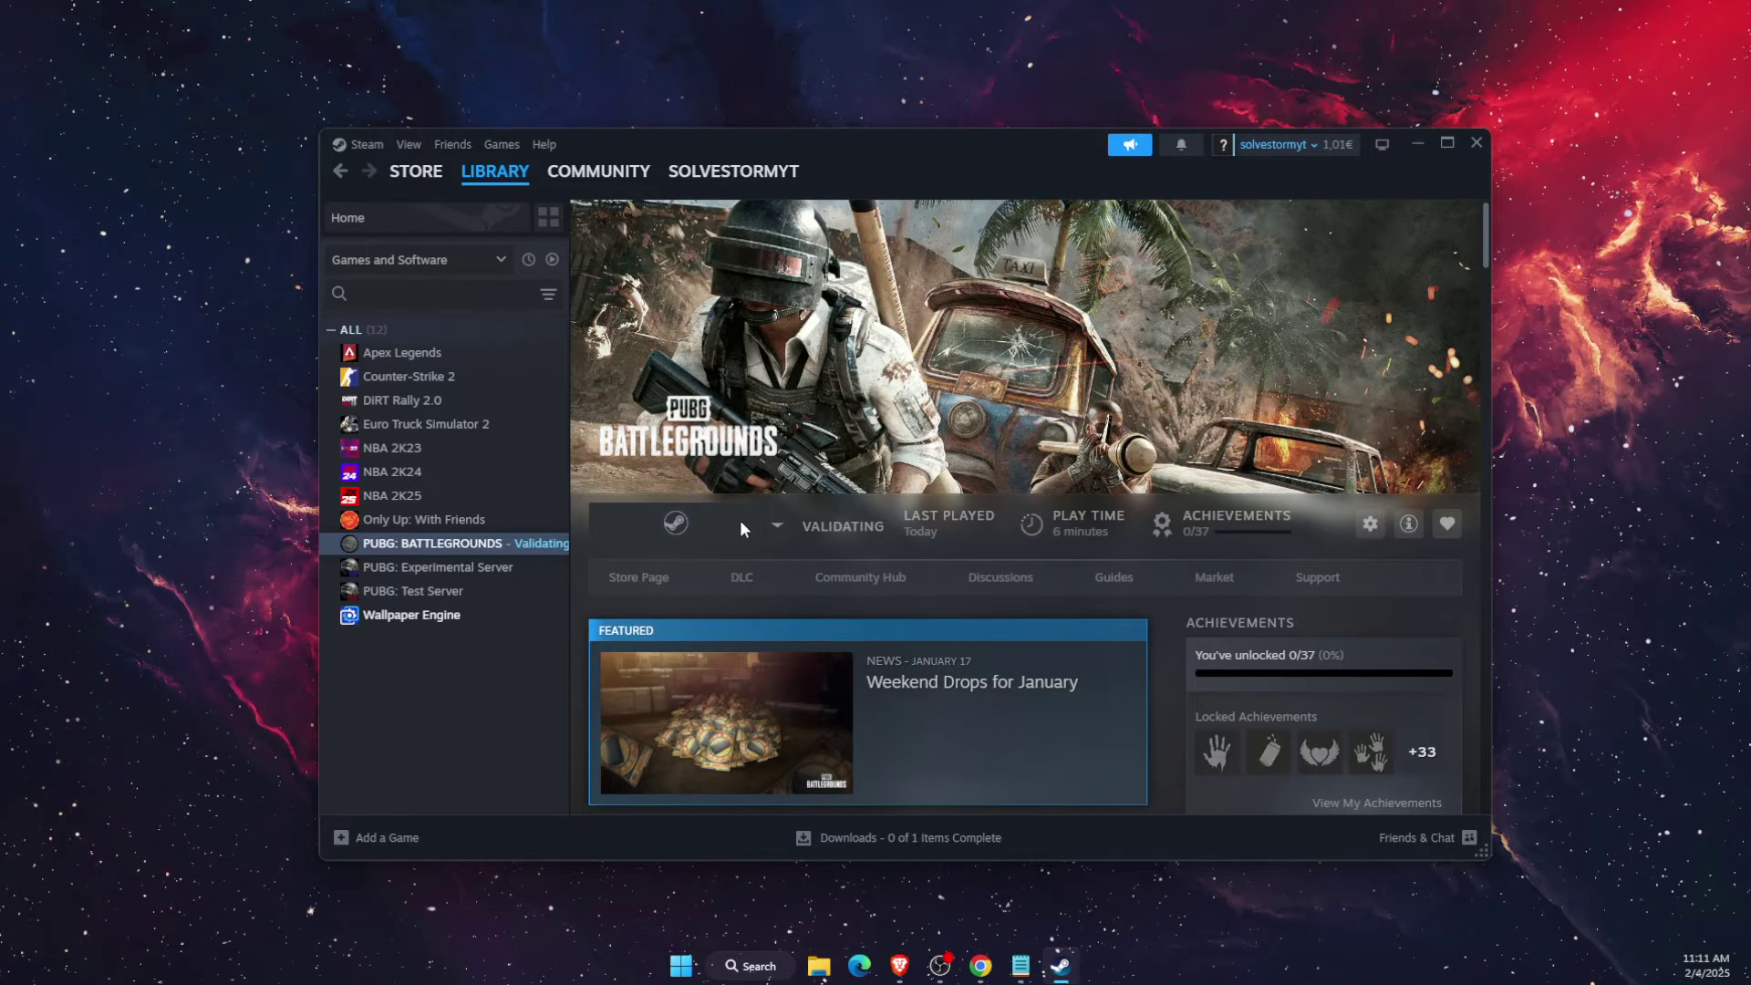
Show PUBG: BATTLEGROUNDS properties on Installed Files to follow the file verification progress.
right_click(492, 546)
click(556, 649)
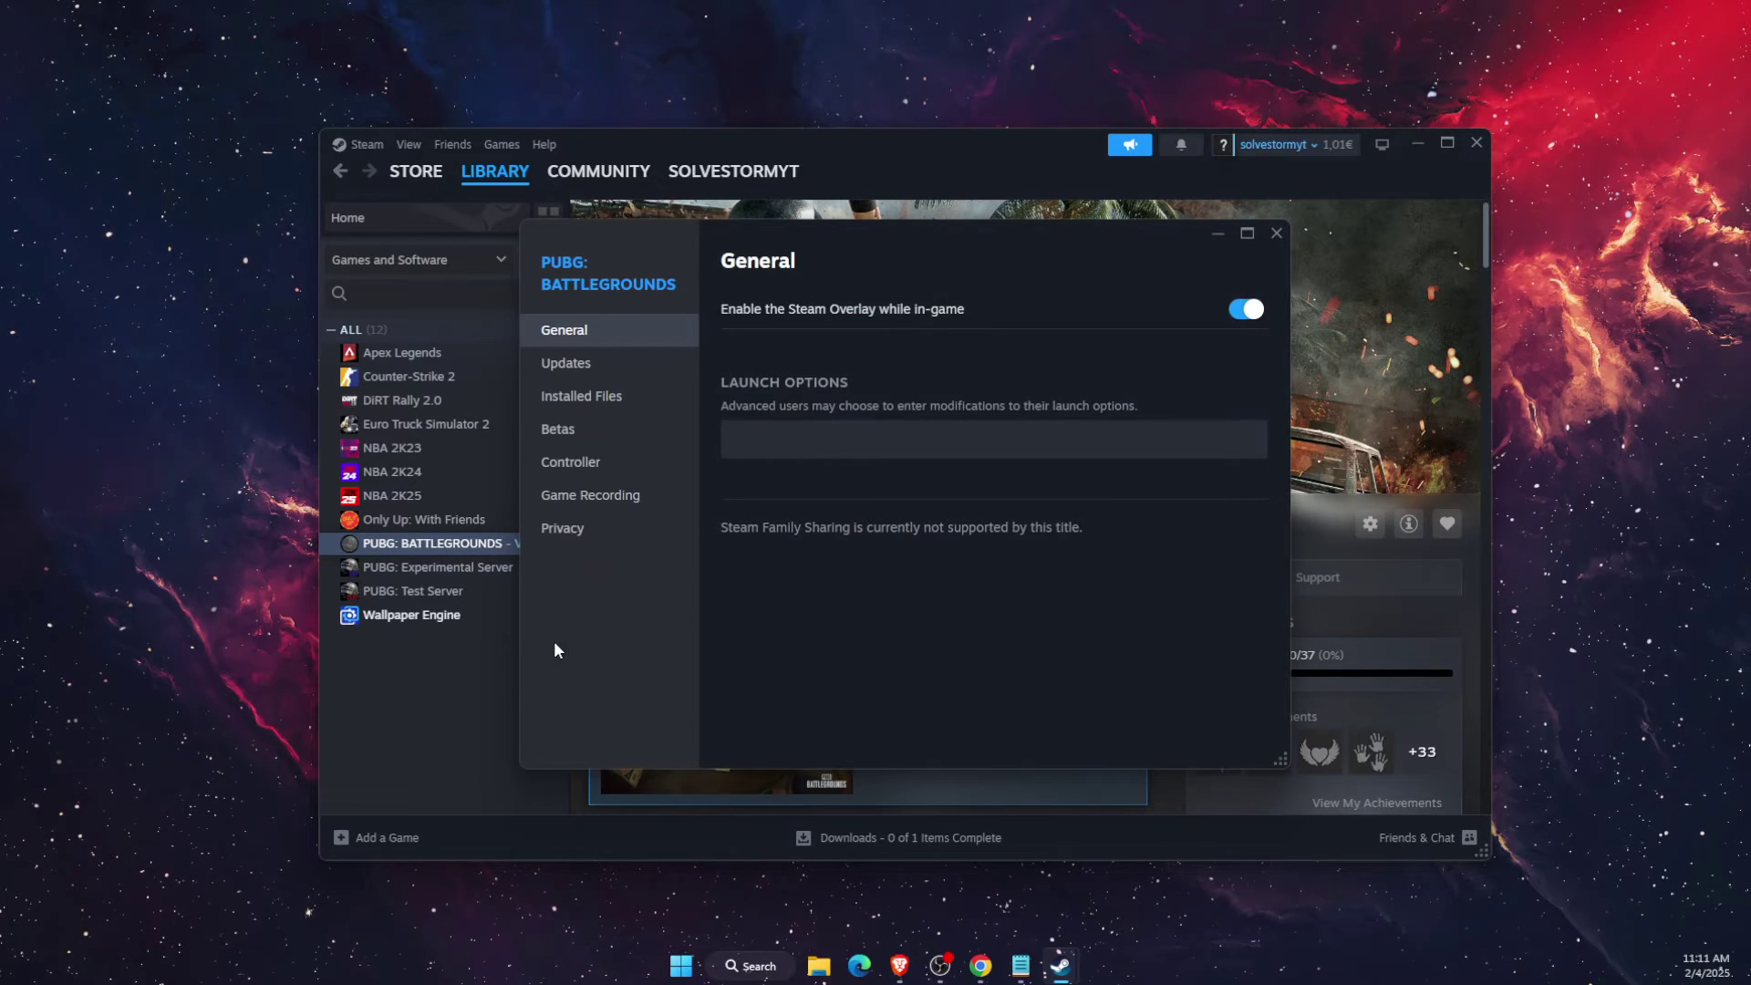
click(613, 398)
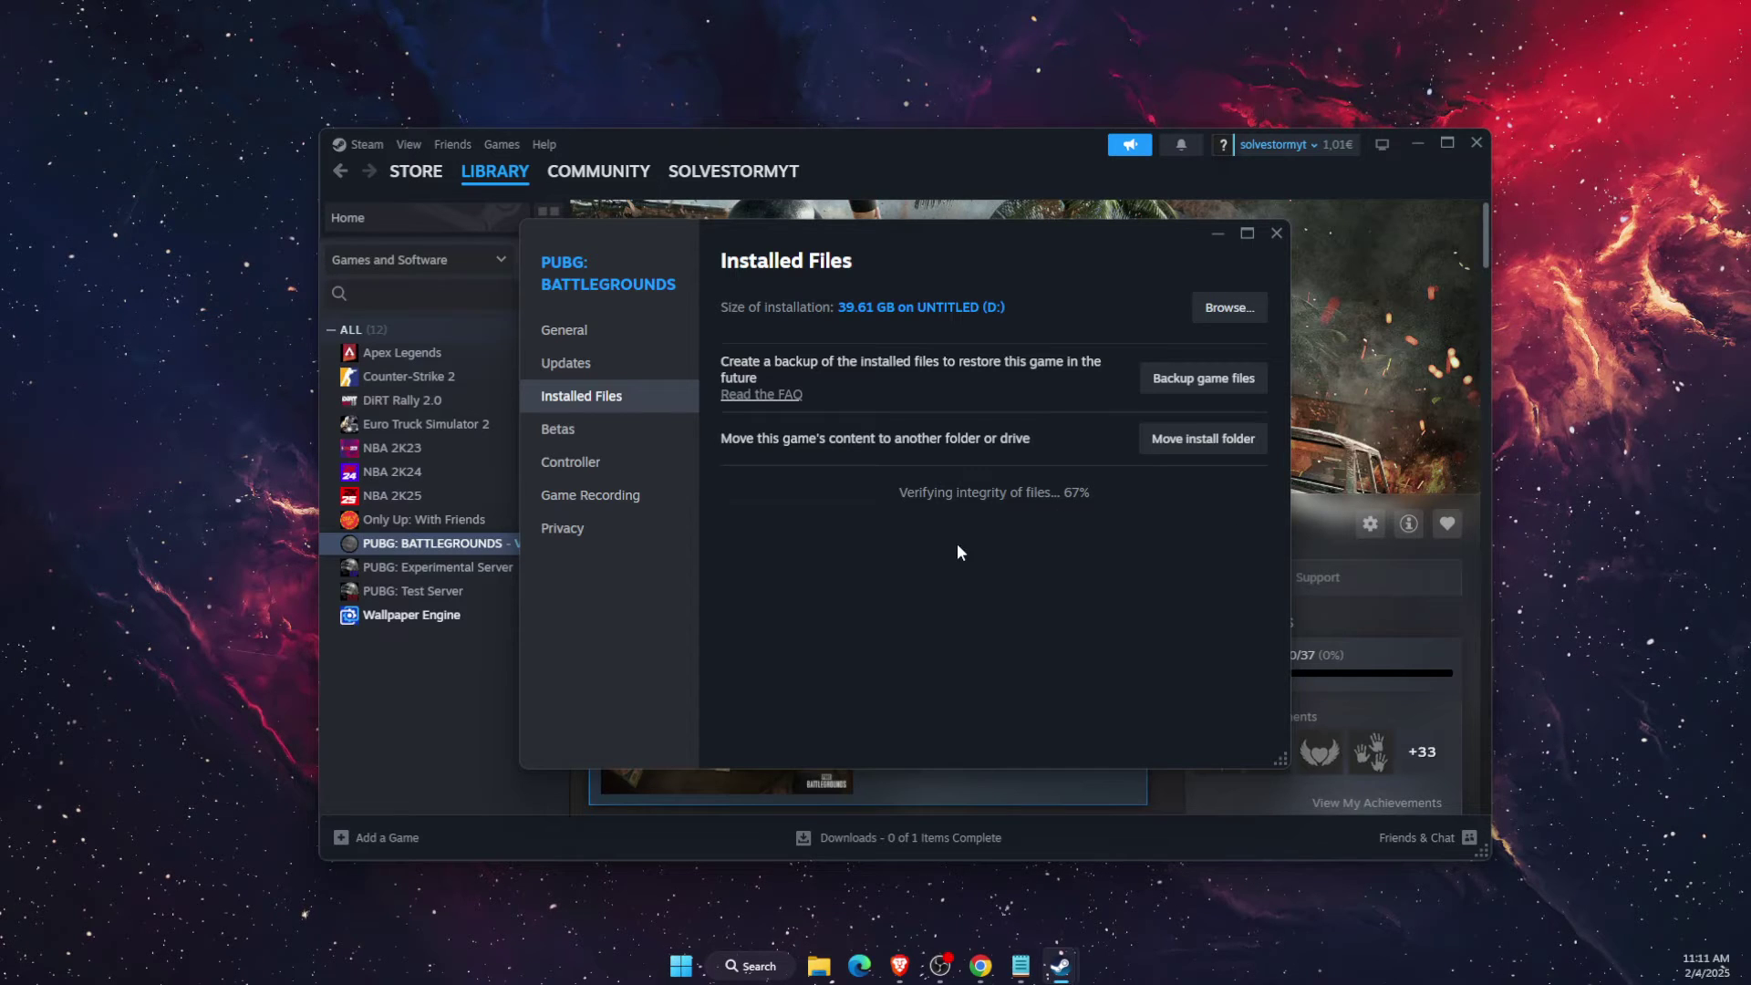
click(1277, 233)
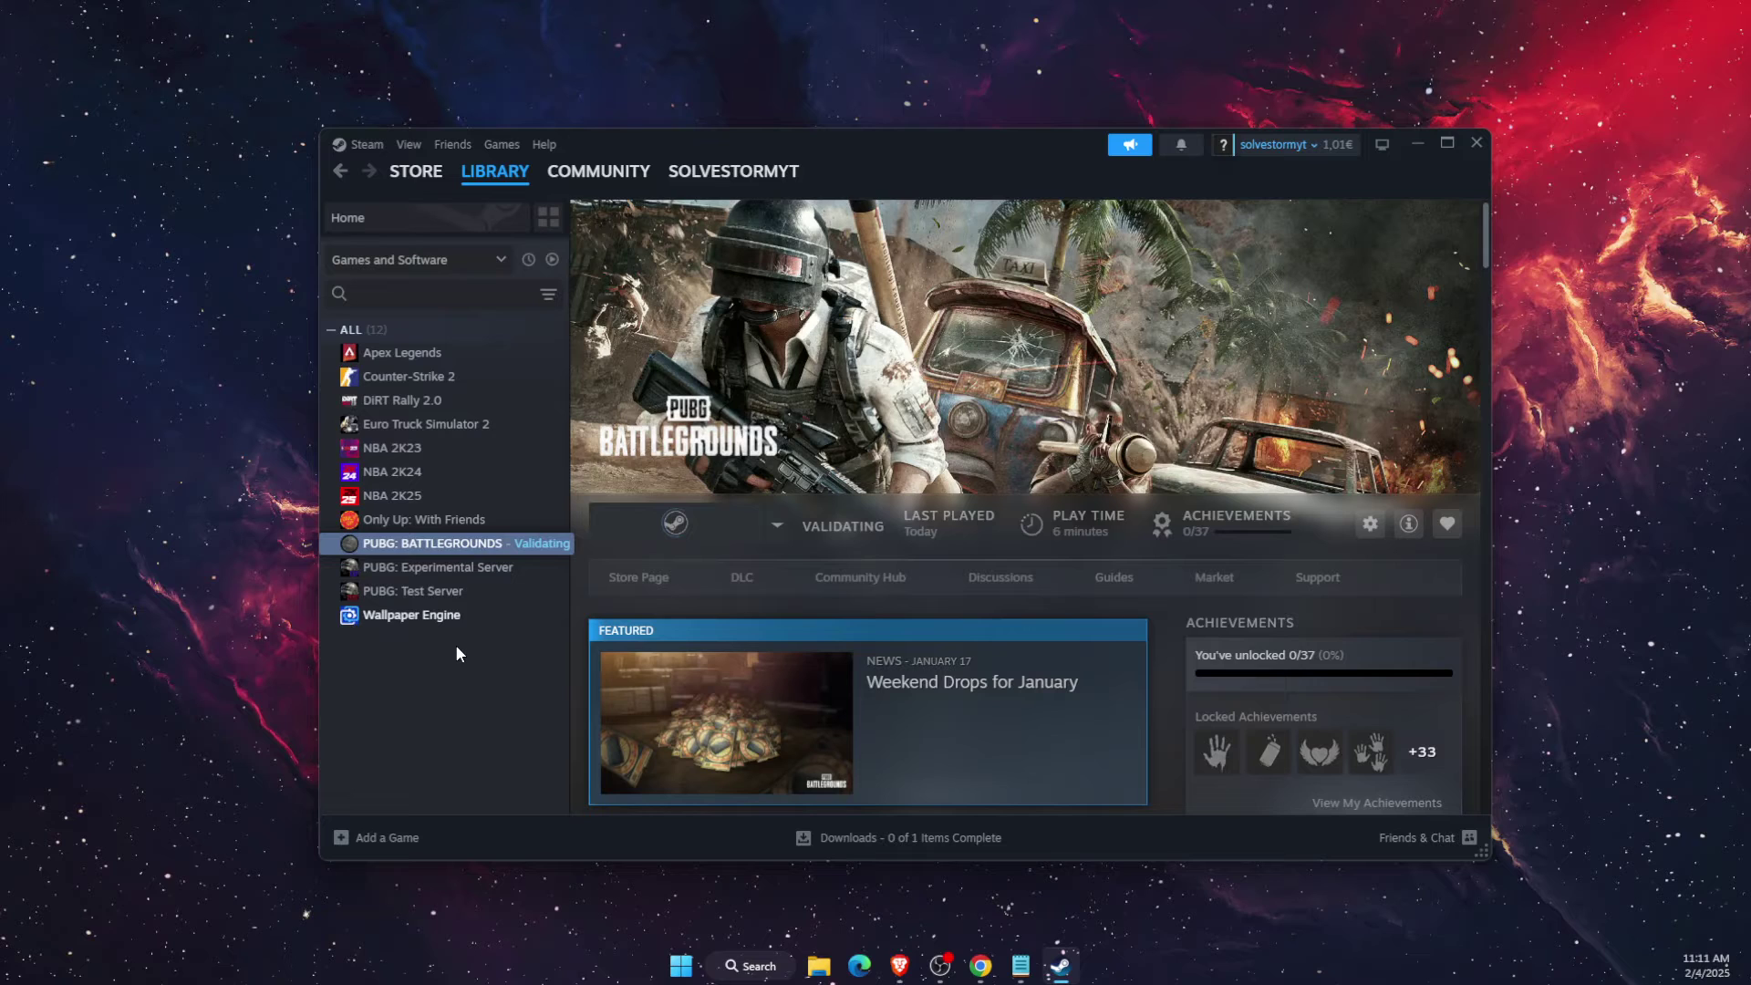
right_click(535, 546)
mouse_move(596, 625)
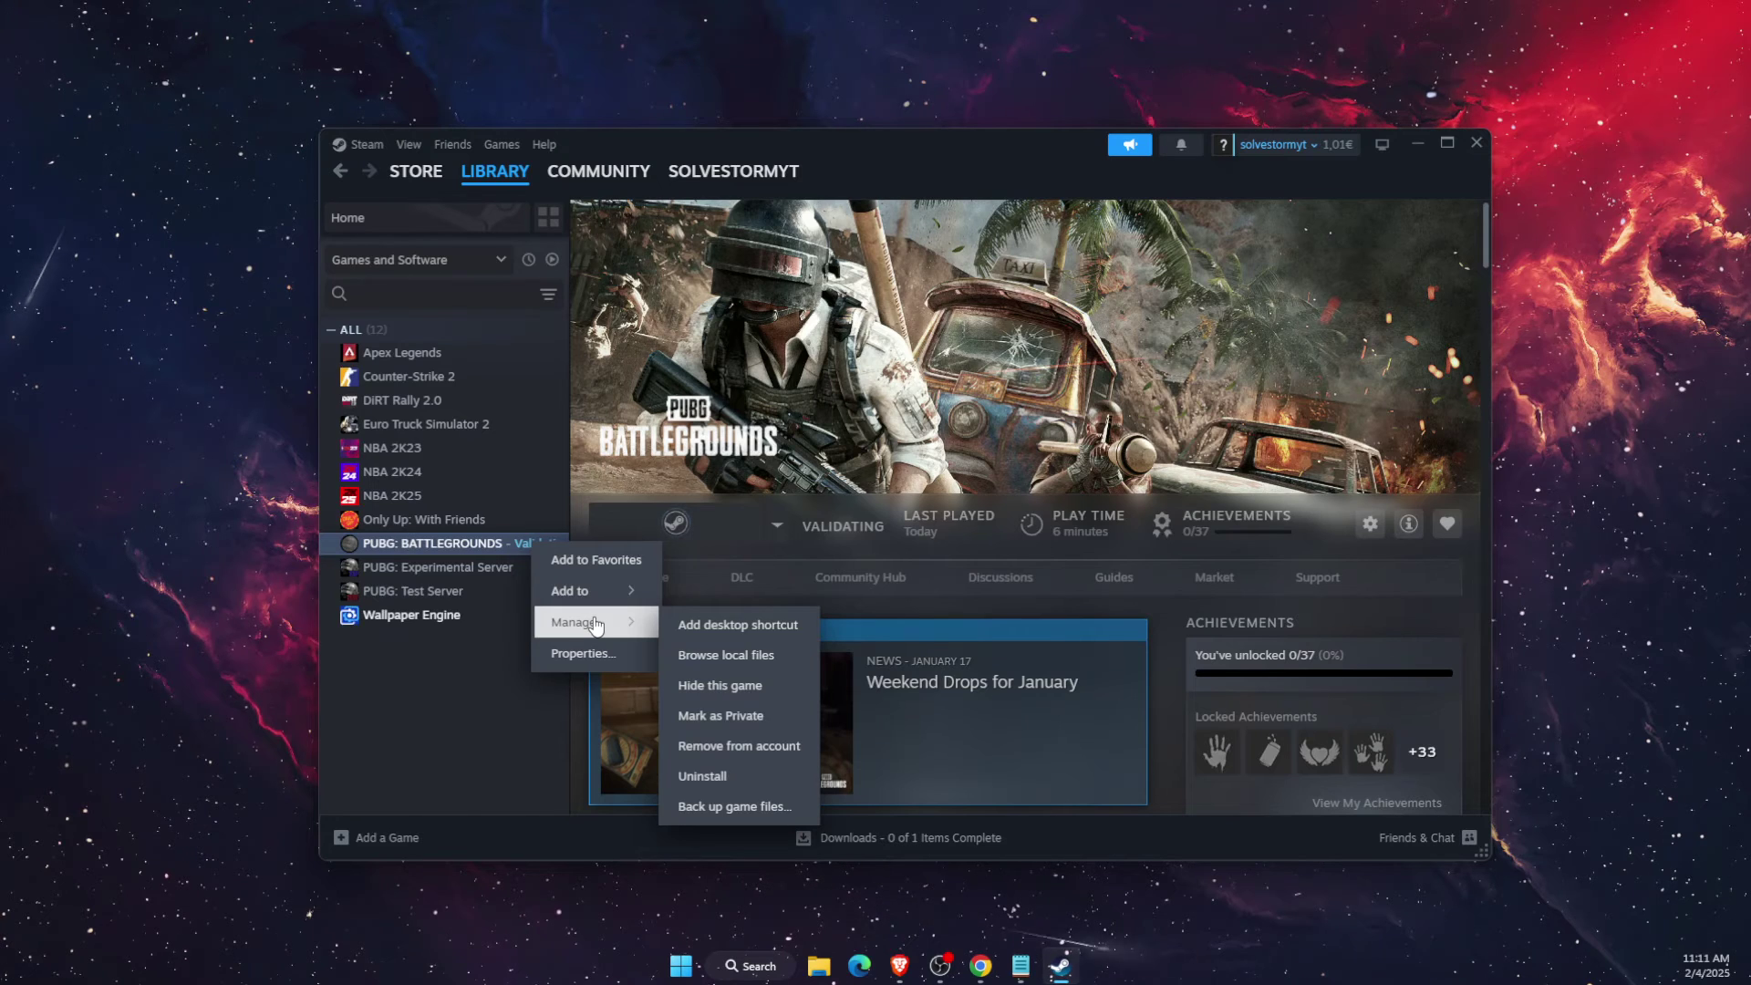
click(591, 653)
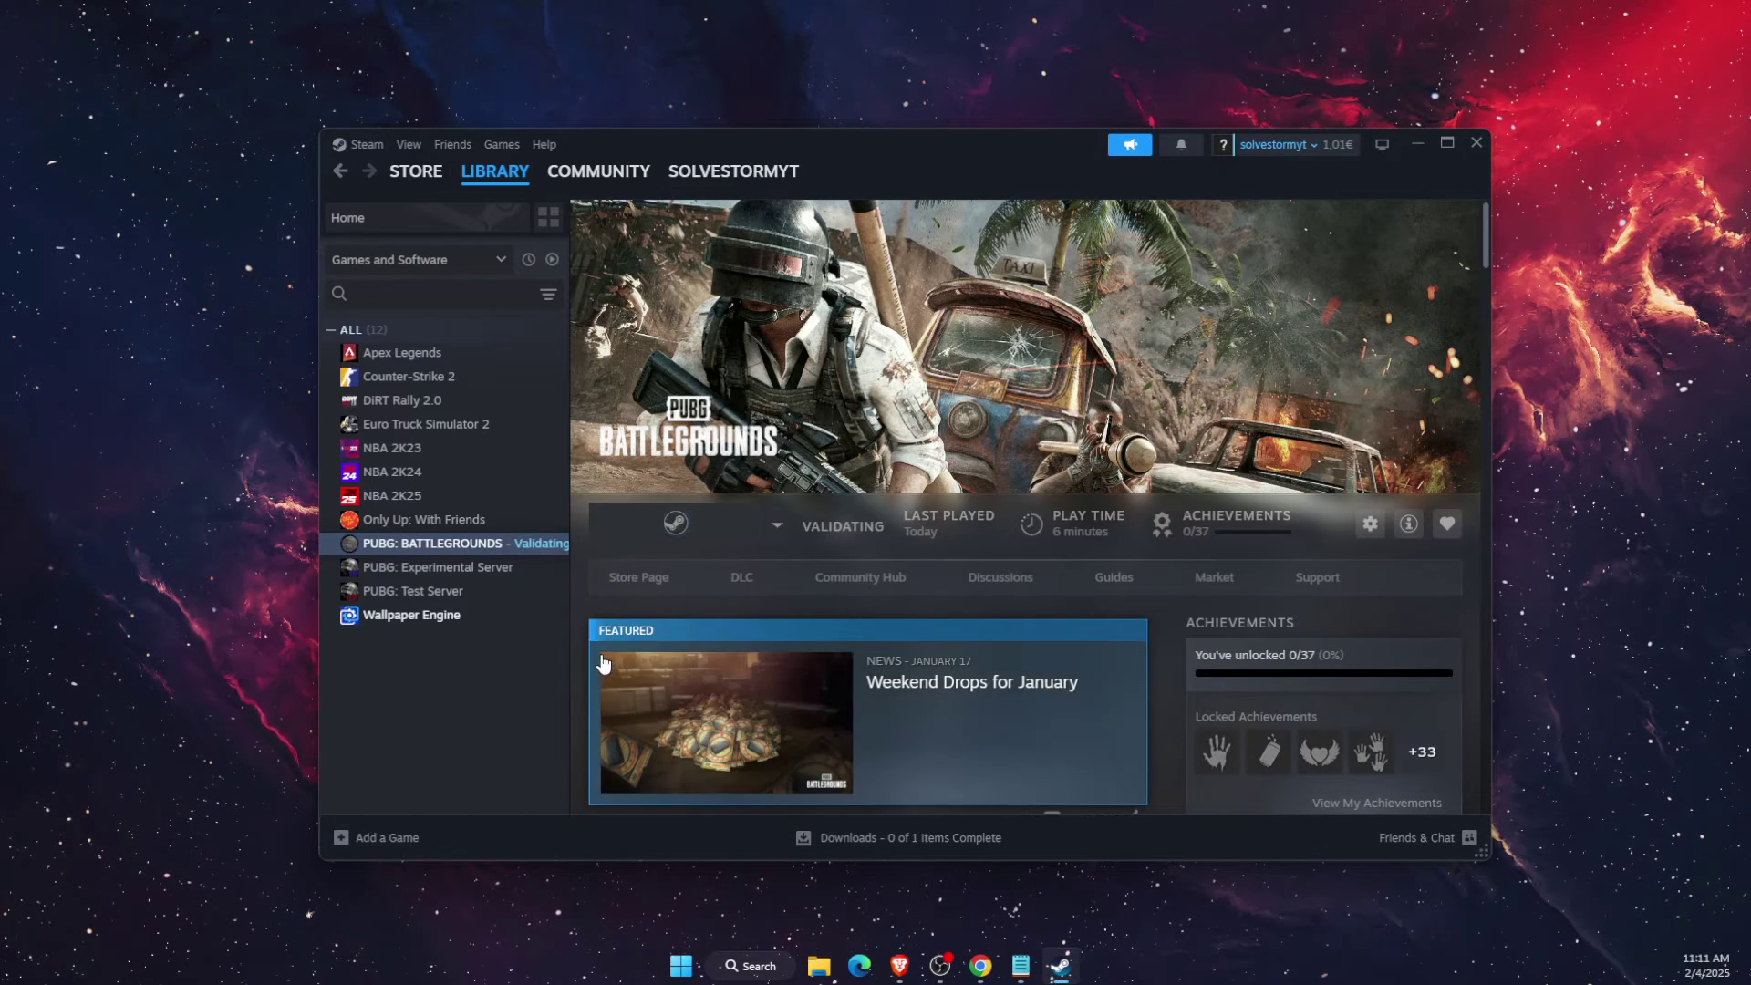
click(631, 369)
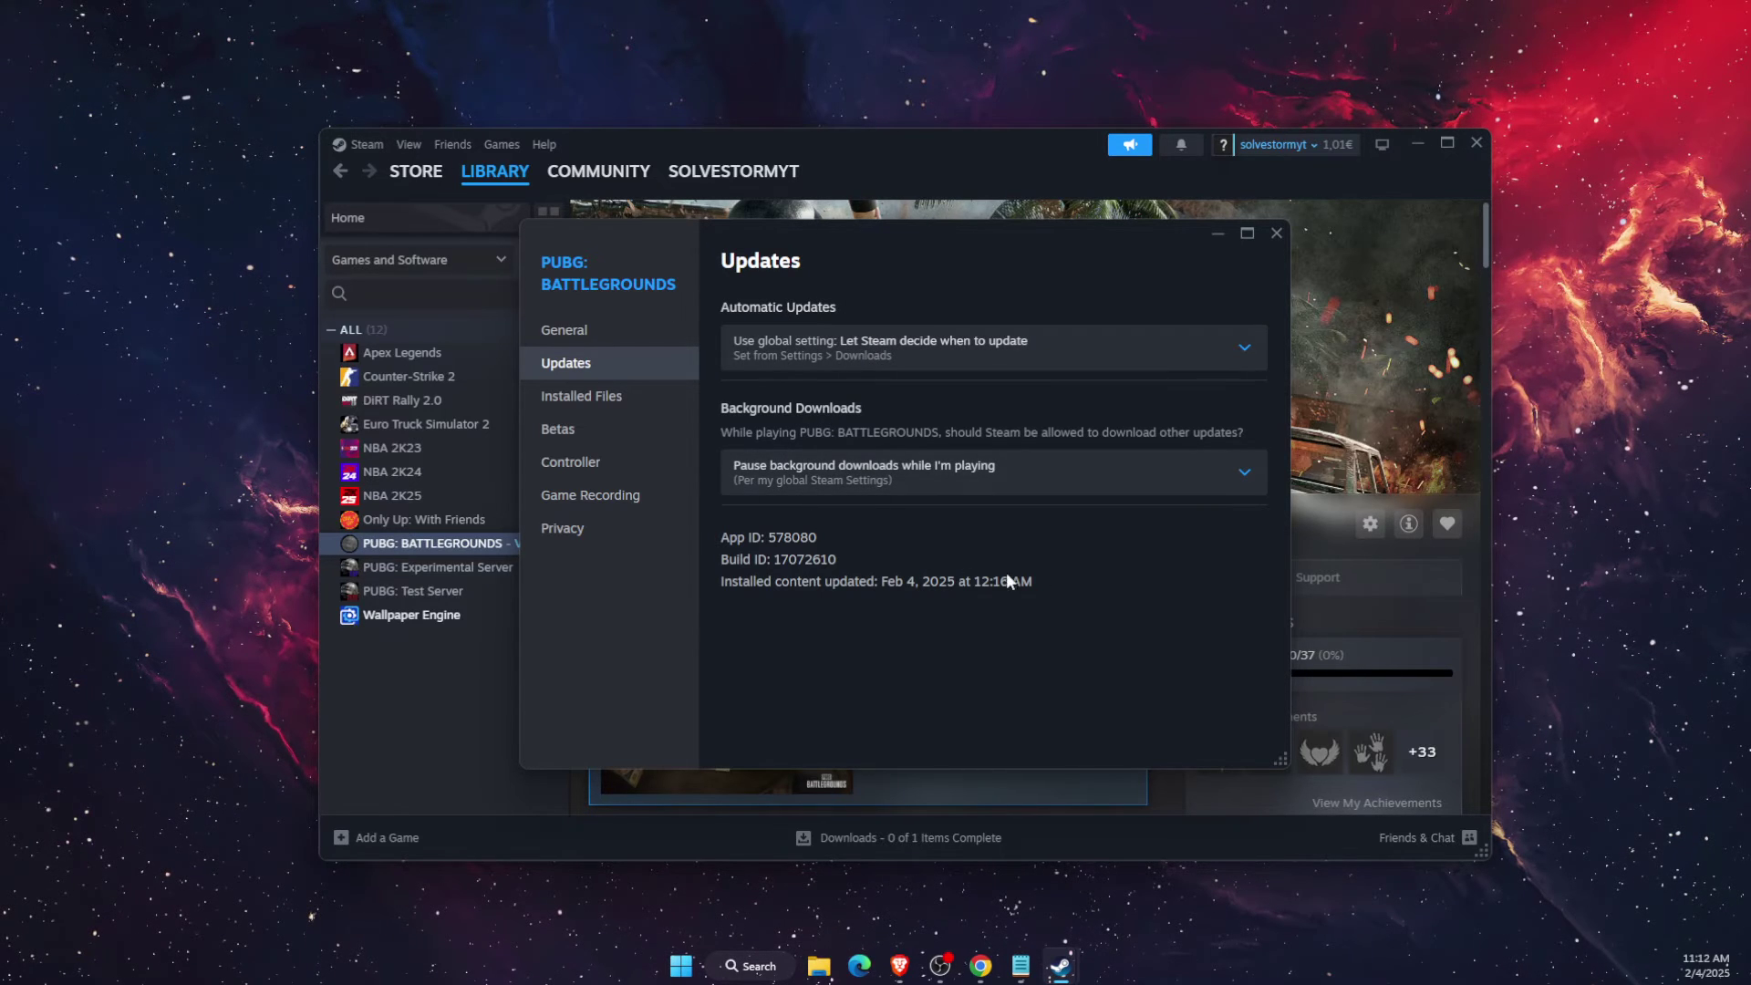
click(1276, 232)
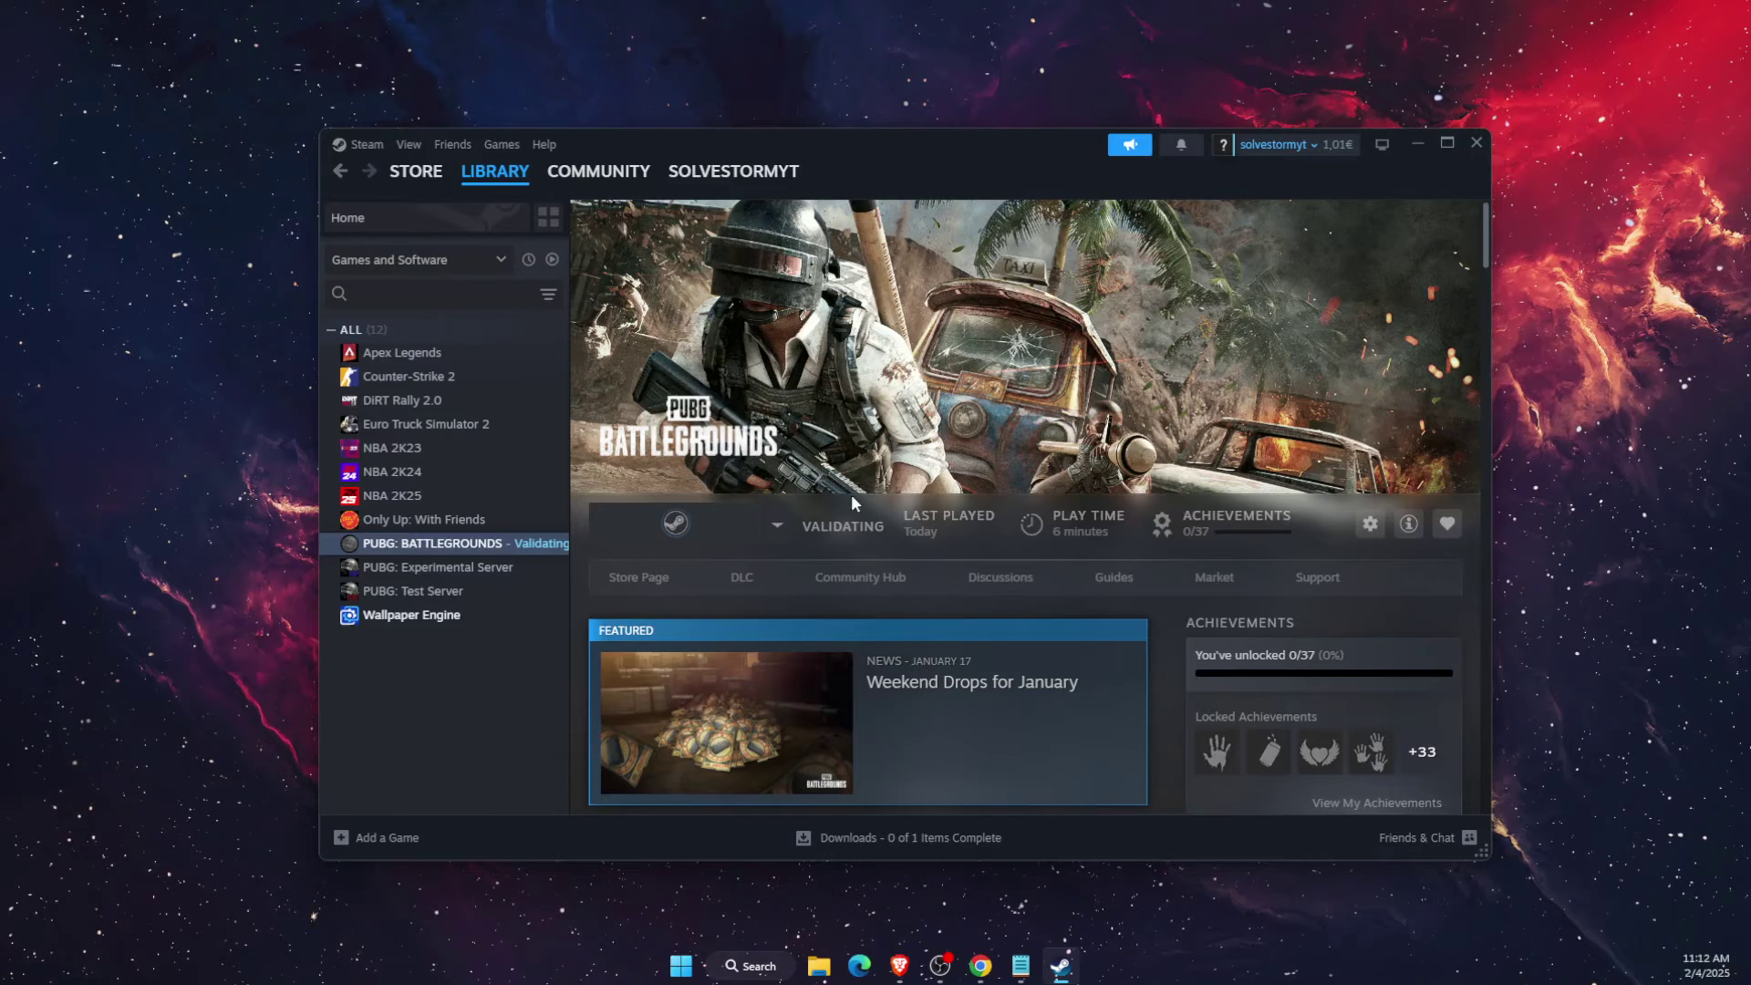
Close Steam and open the NVIDIA app's Drivers page, showing Game Ready Driver 572.16.
click(1483, 144)
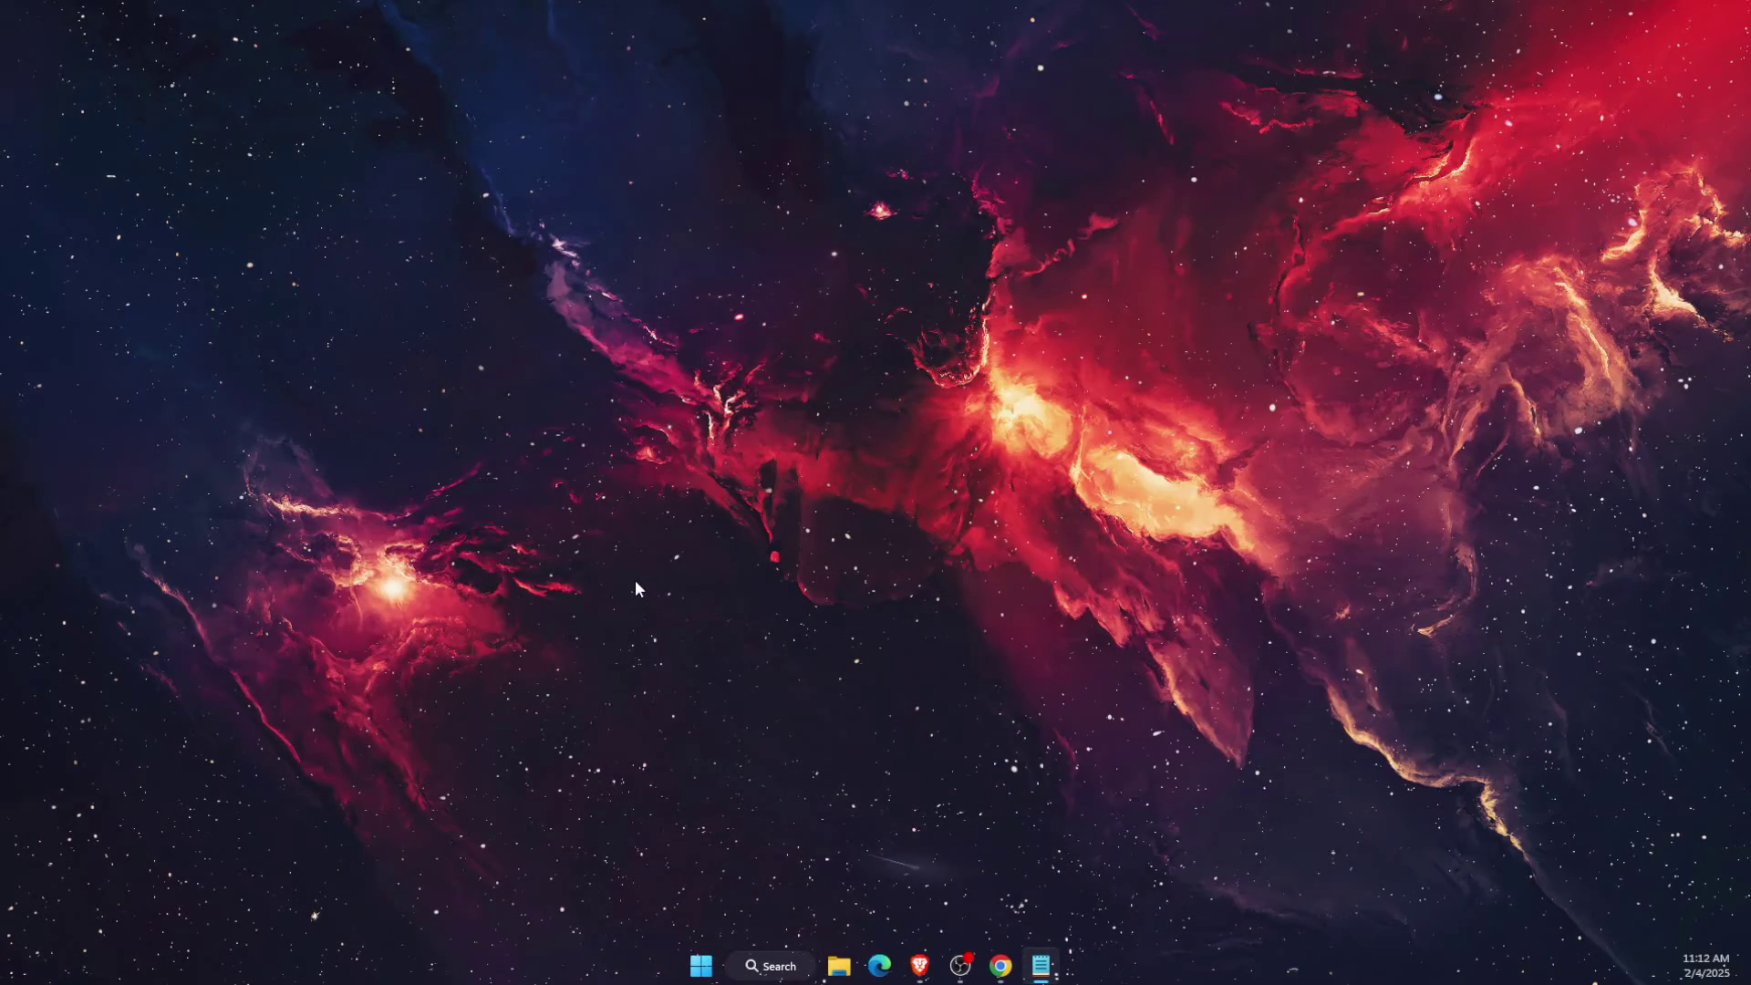
click(780, 967)
text(nv)
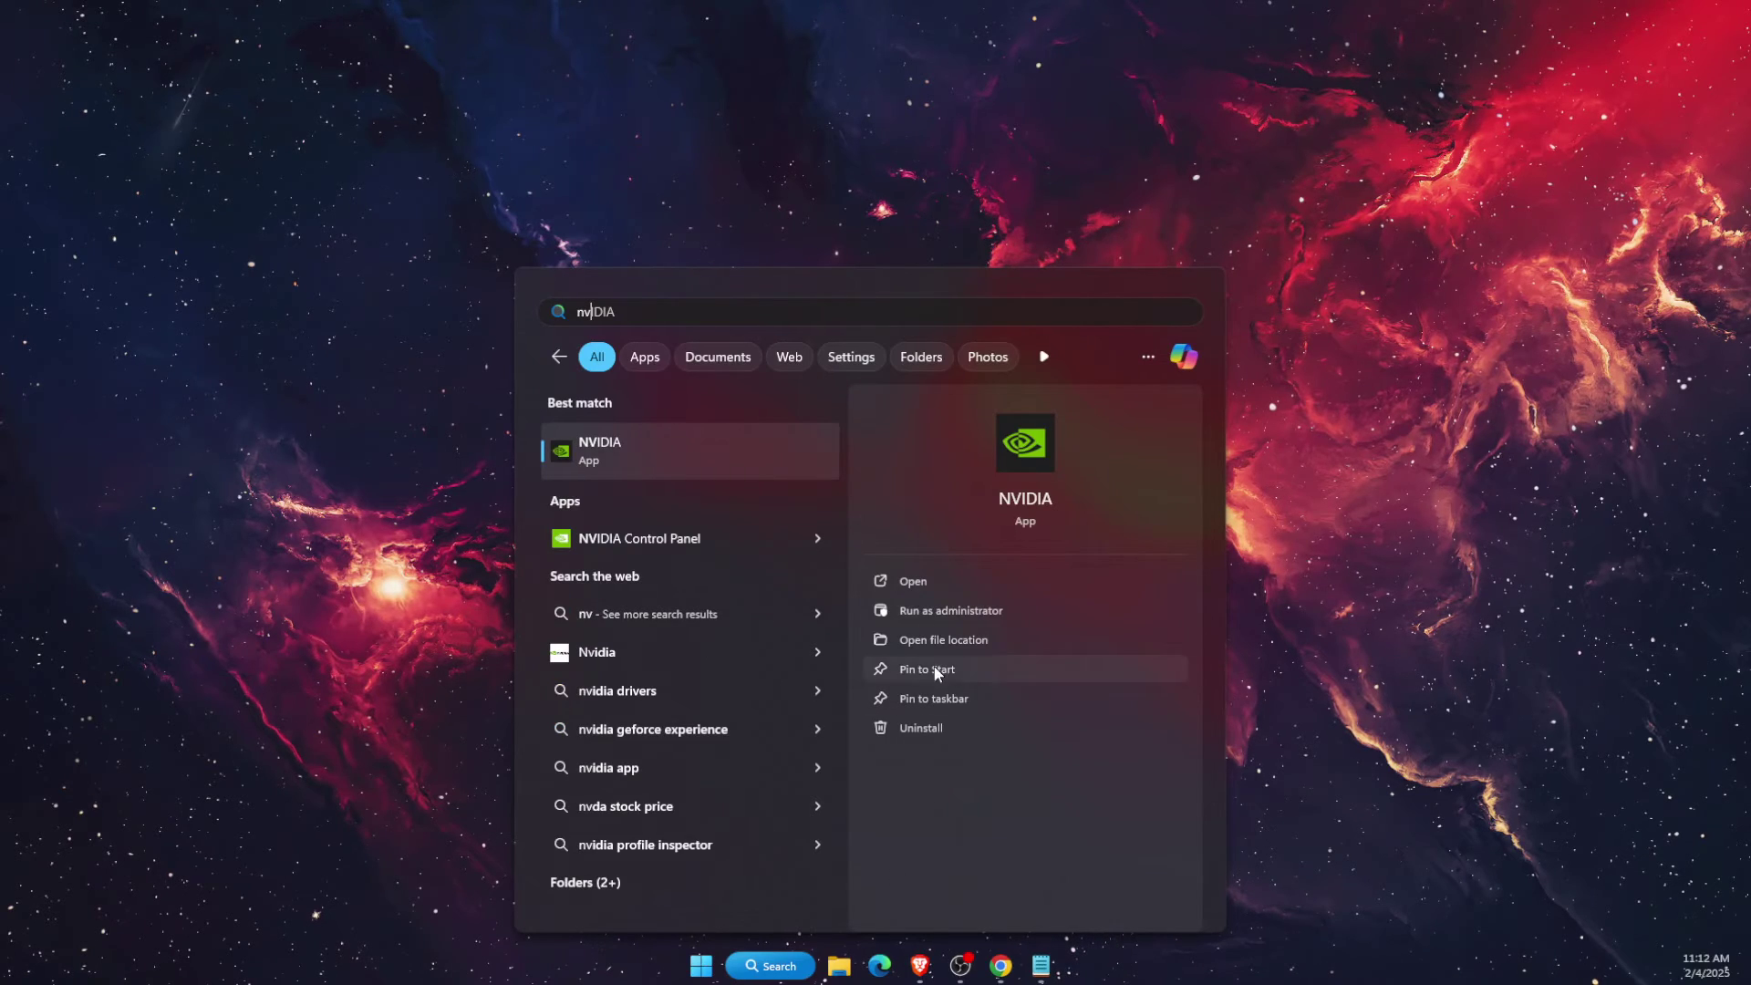
click(749, 442)
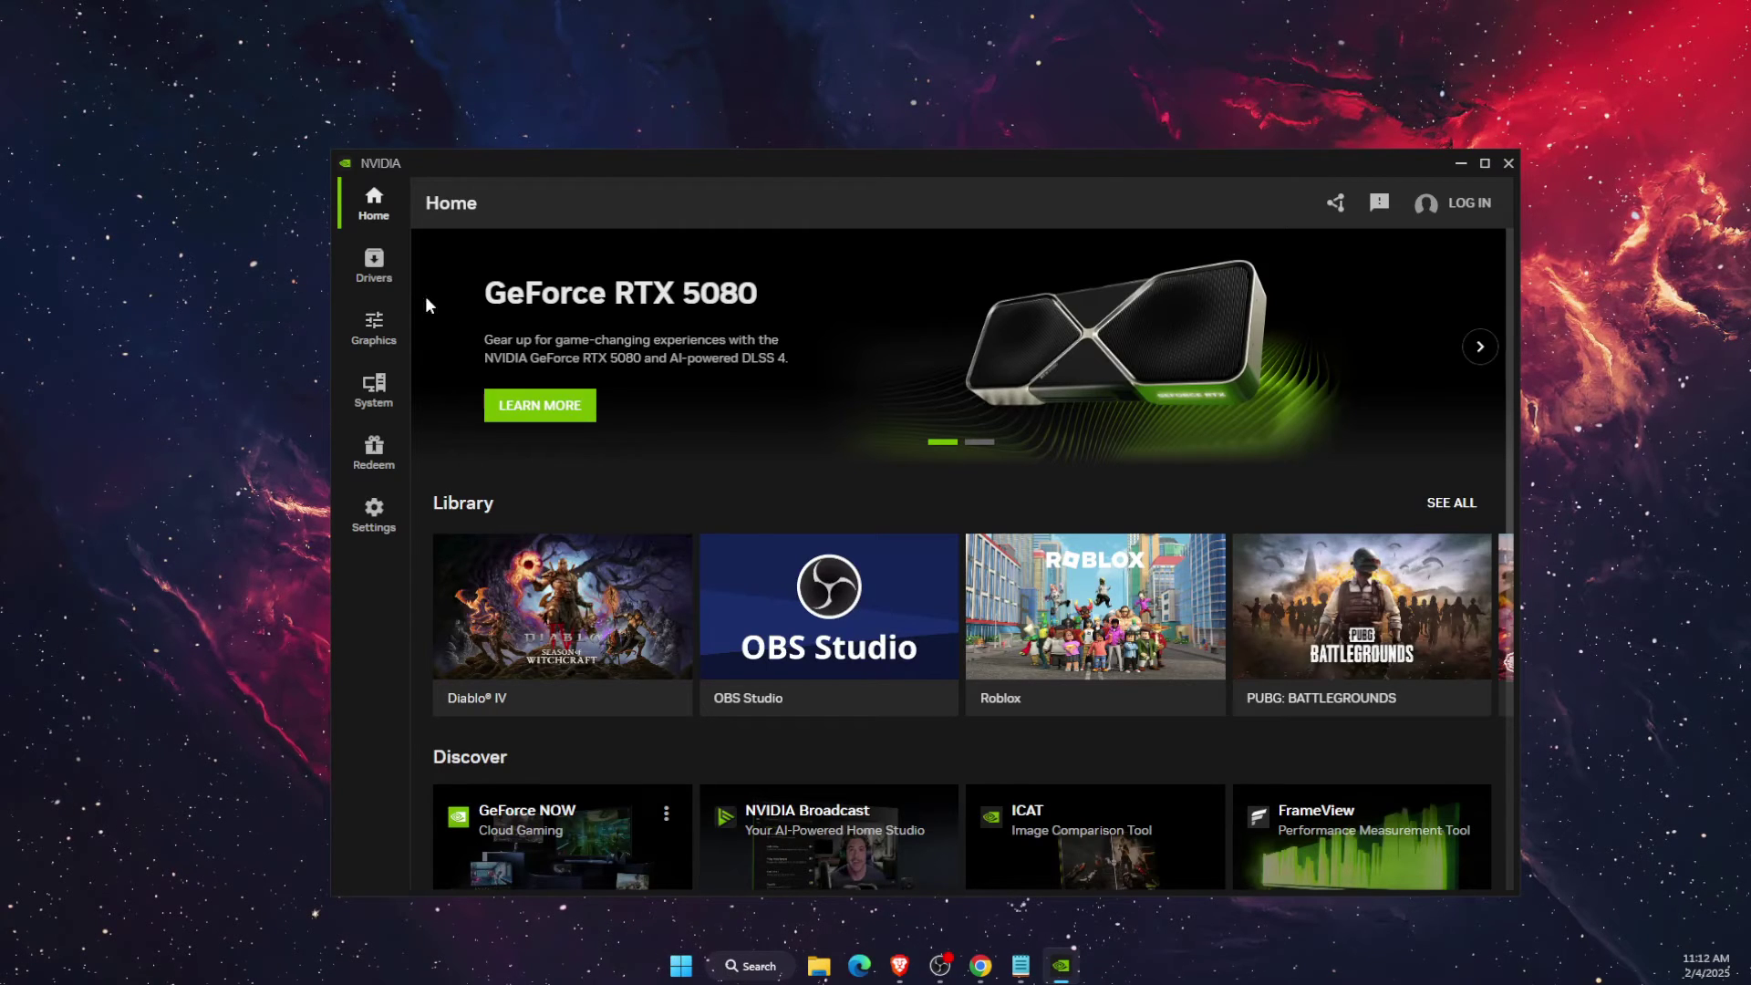
click(385, 279)
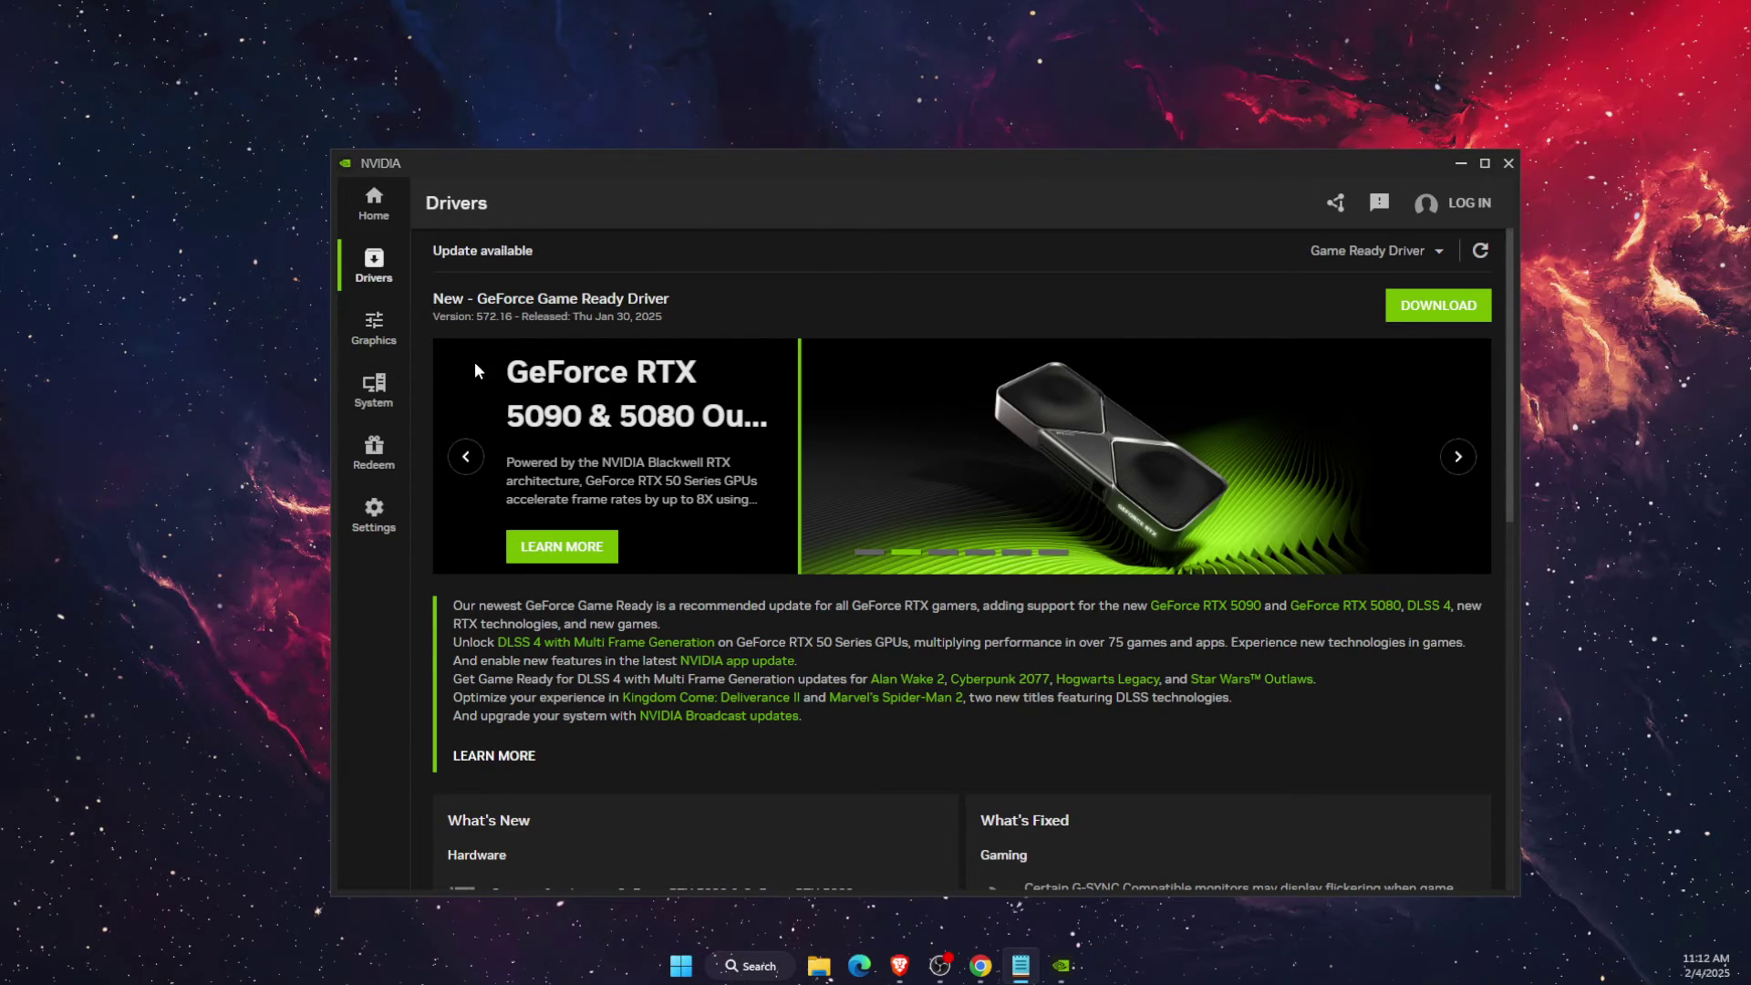
Review PUBG: BATTLEGROUNDS program settings in NVIDIA Graphics, optimized at 1920x1080.
click(402, 219)
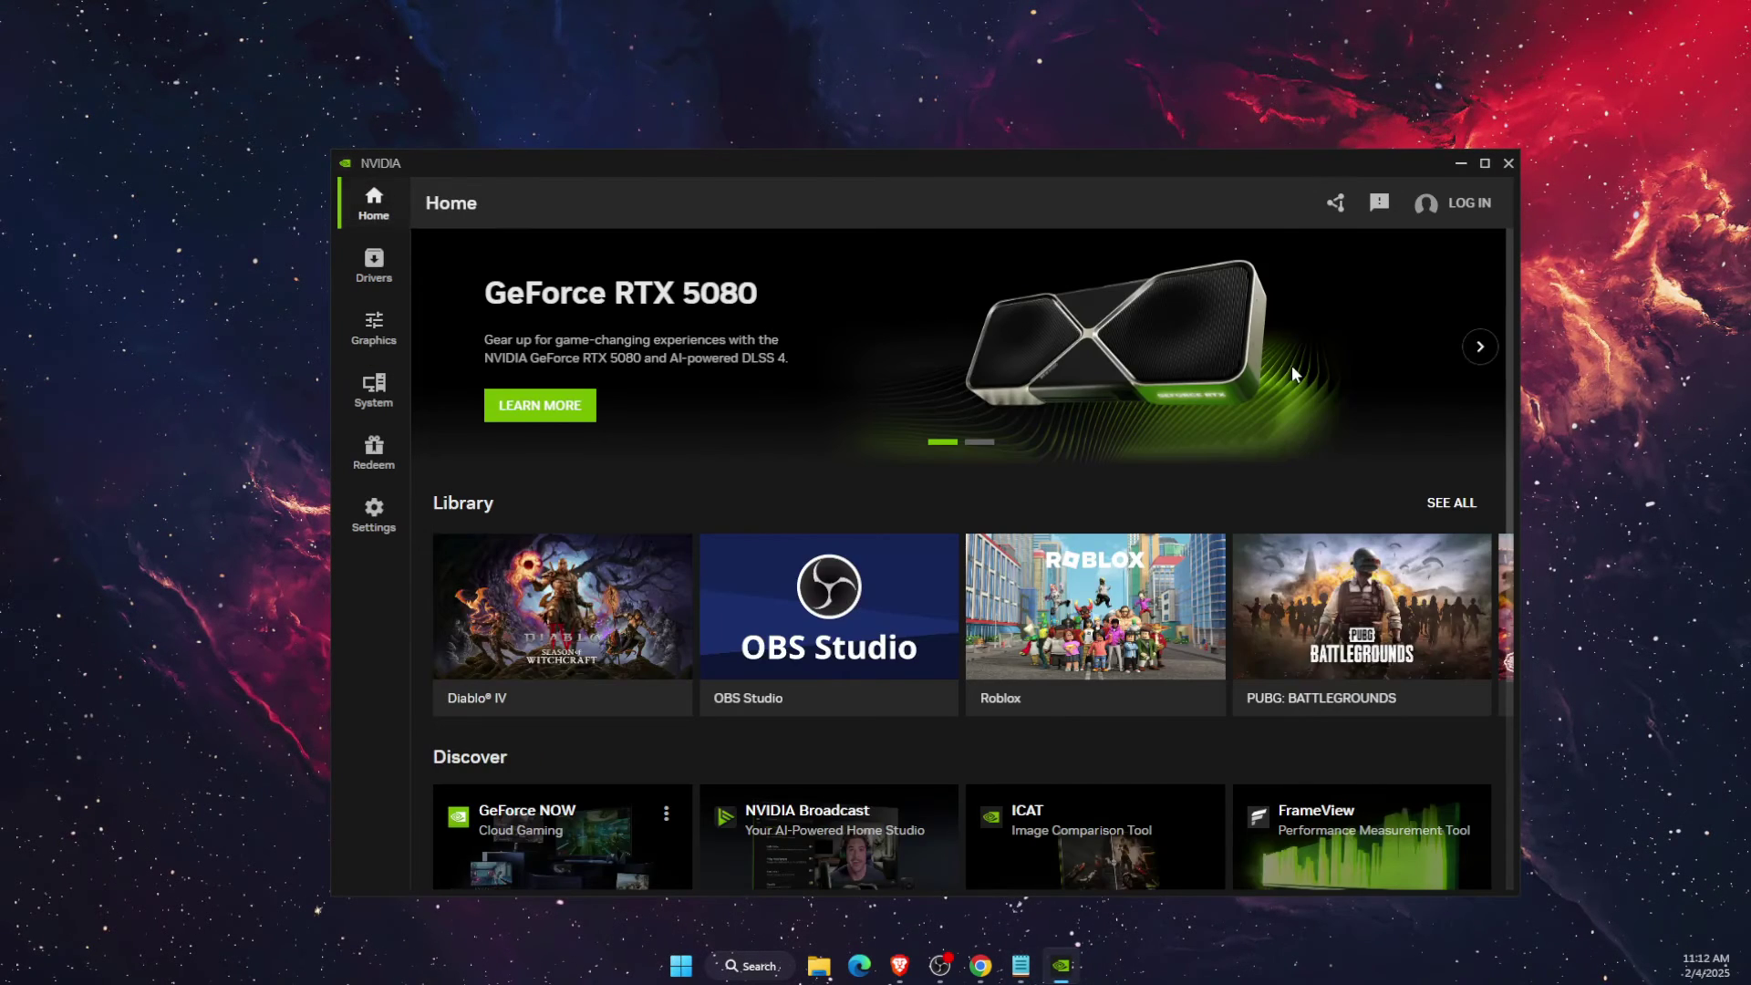
click(1393, 588)
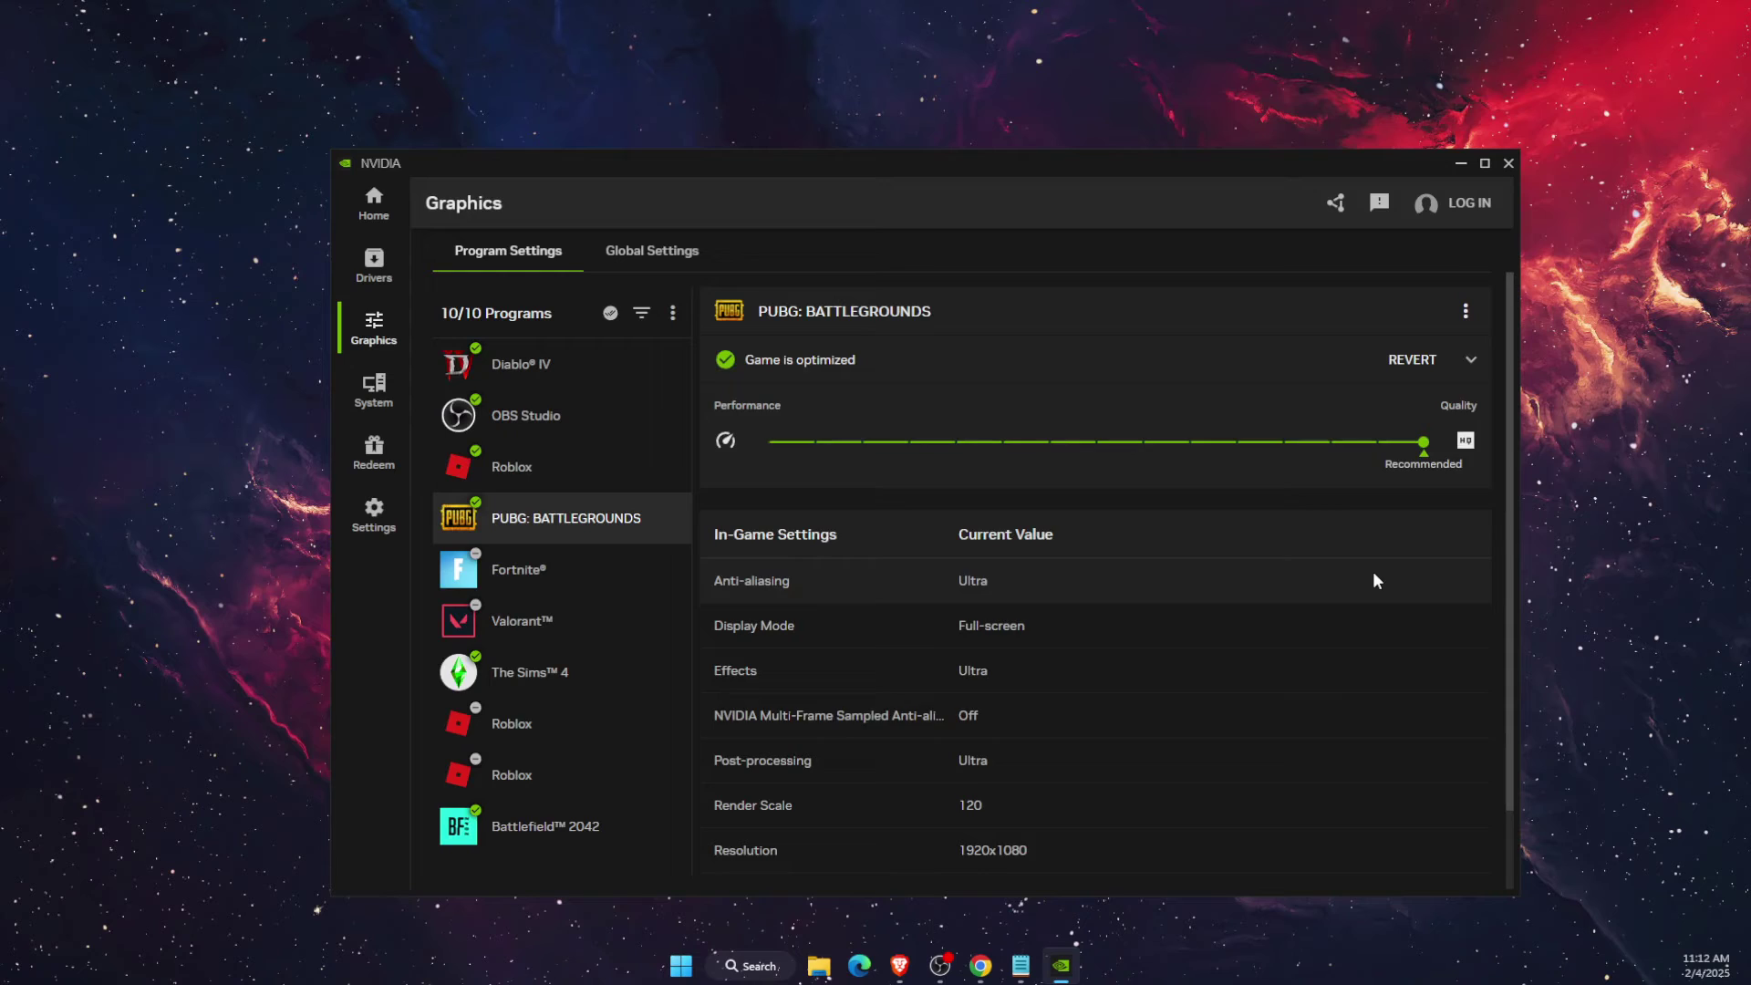
scroll(1074, 589, down, 1)
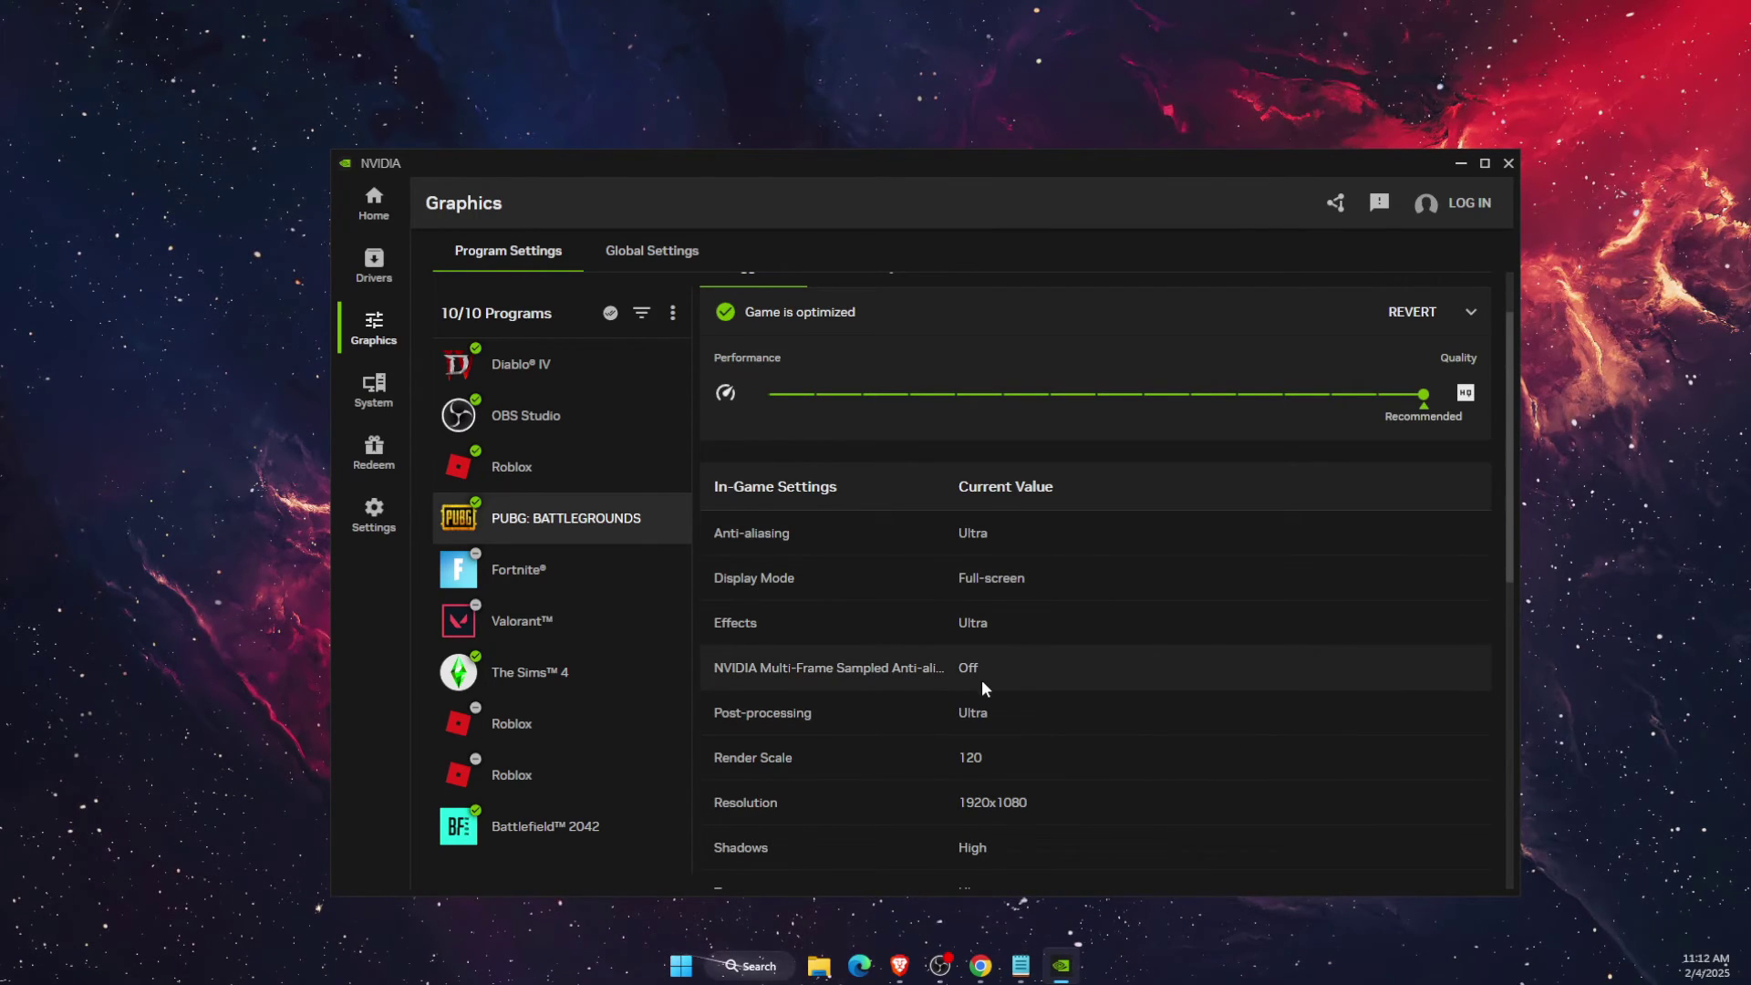
scroll(1009, 643, down, 5)
scroll(1008, 643, up, 3)
scroll(1008, 643, up, 1)
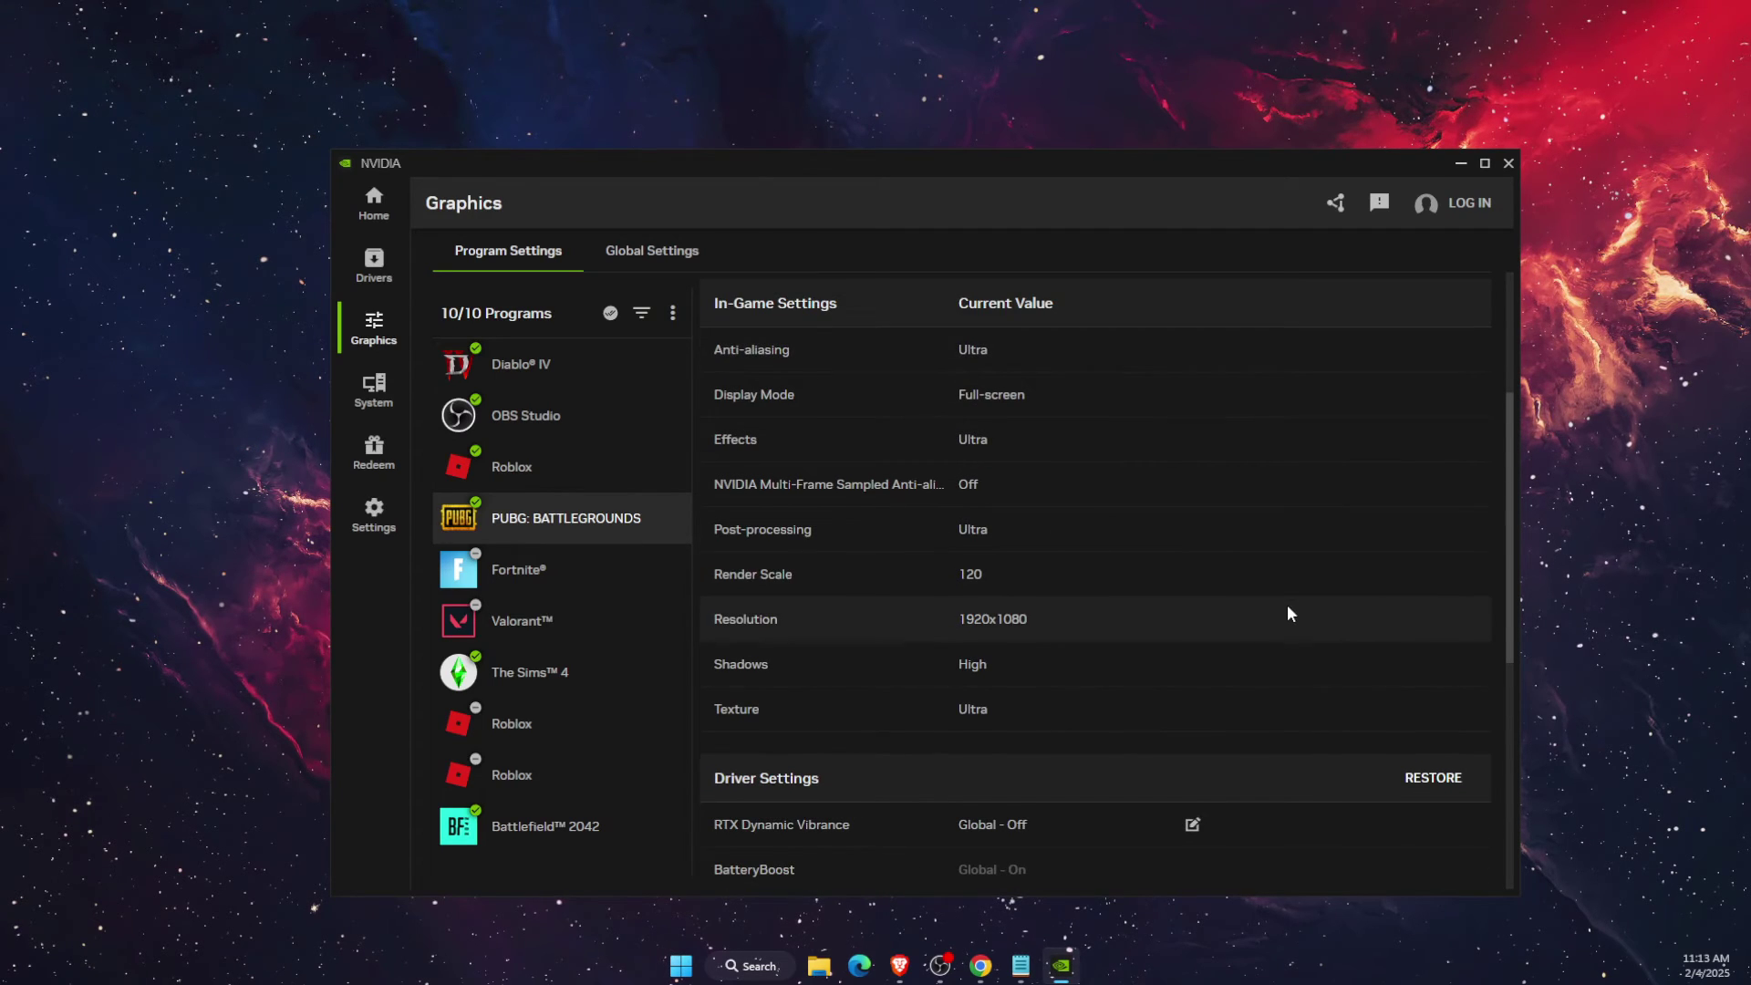
scroll(1289, 614, up, 3)
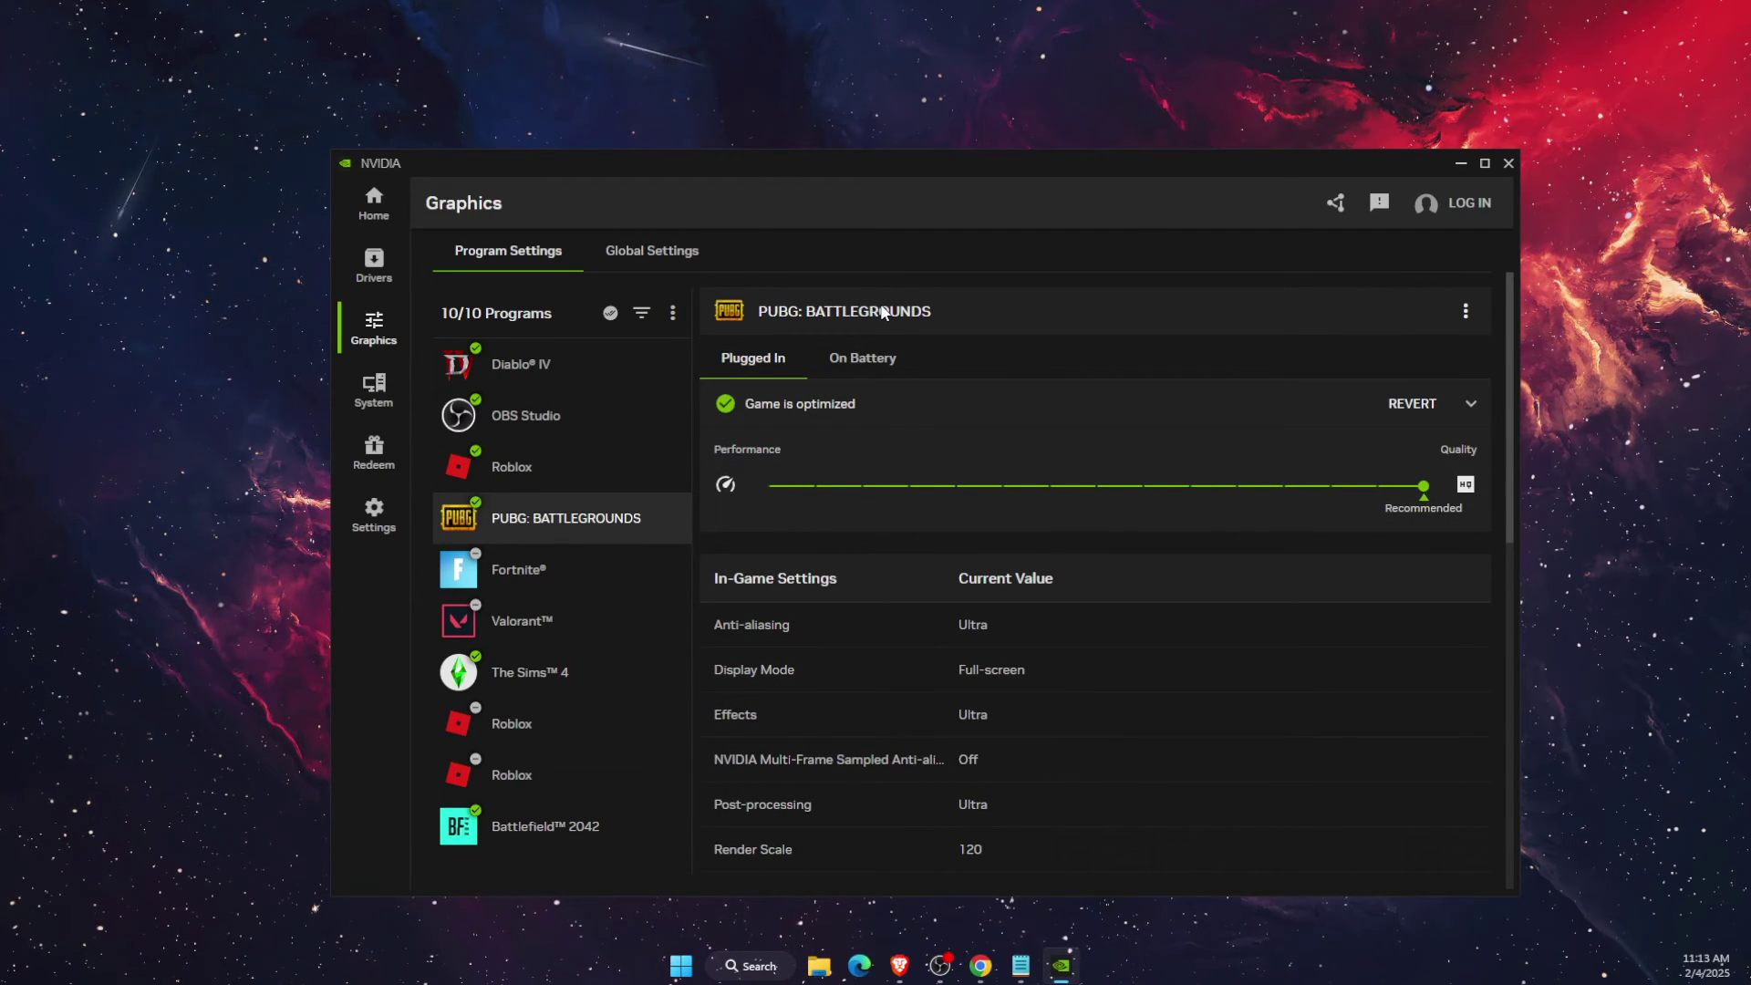
scroll(1009, 707, down, 2)
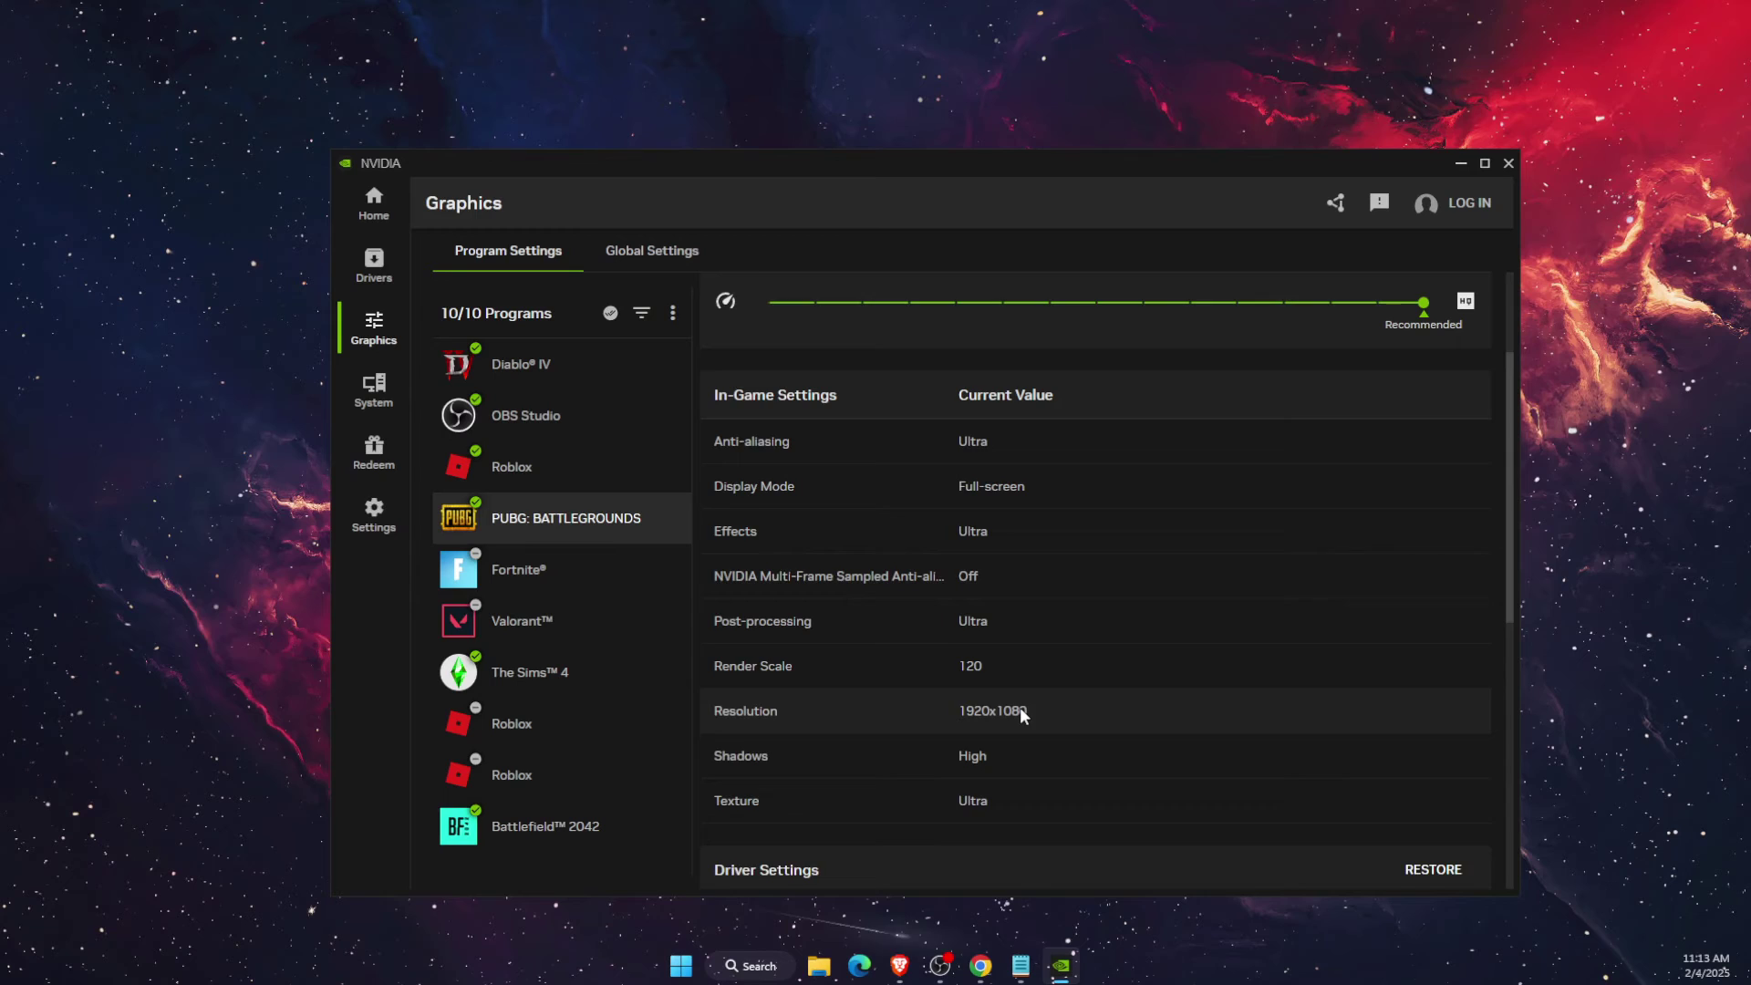
scroll(1024, 716, up, 1)
scroll(1021, 715, down, 1)
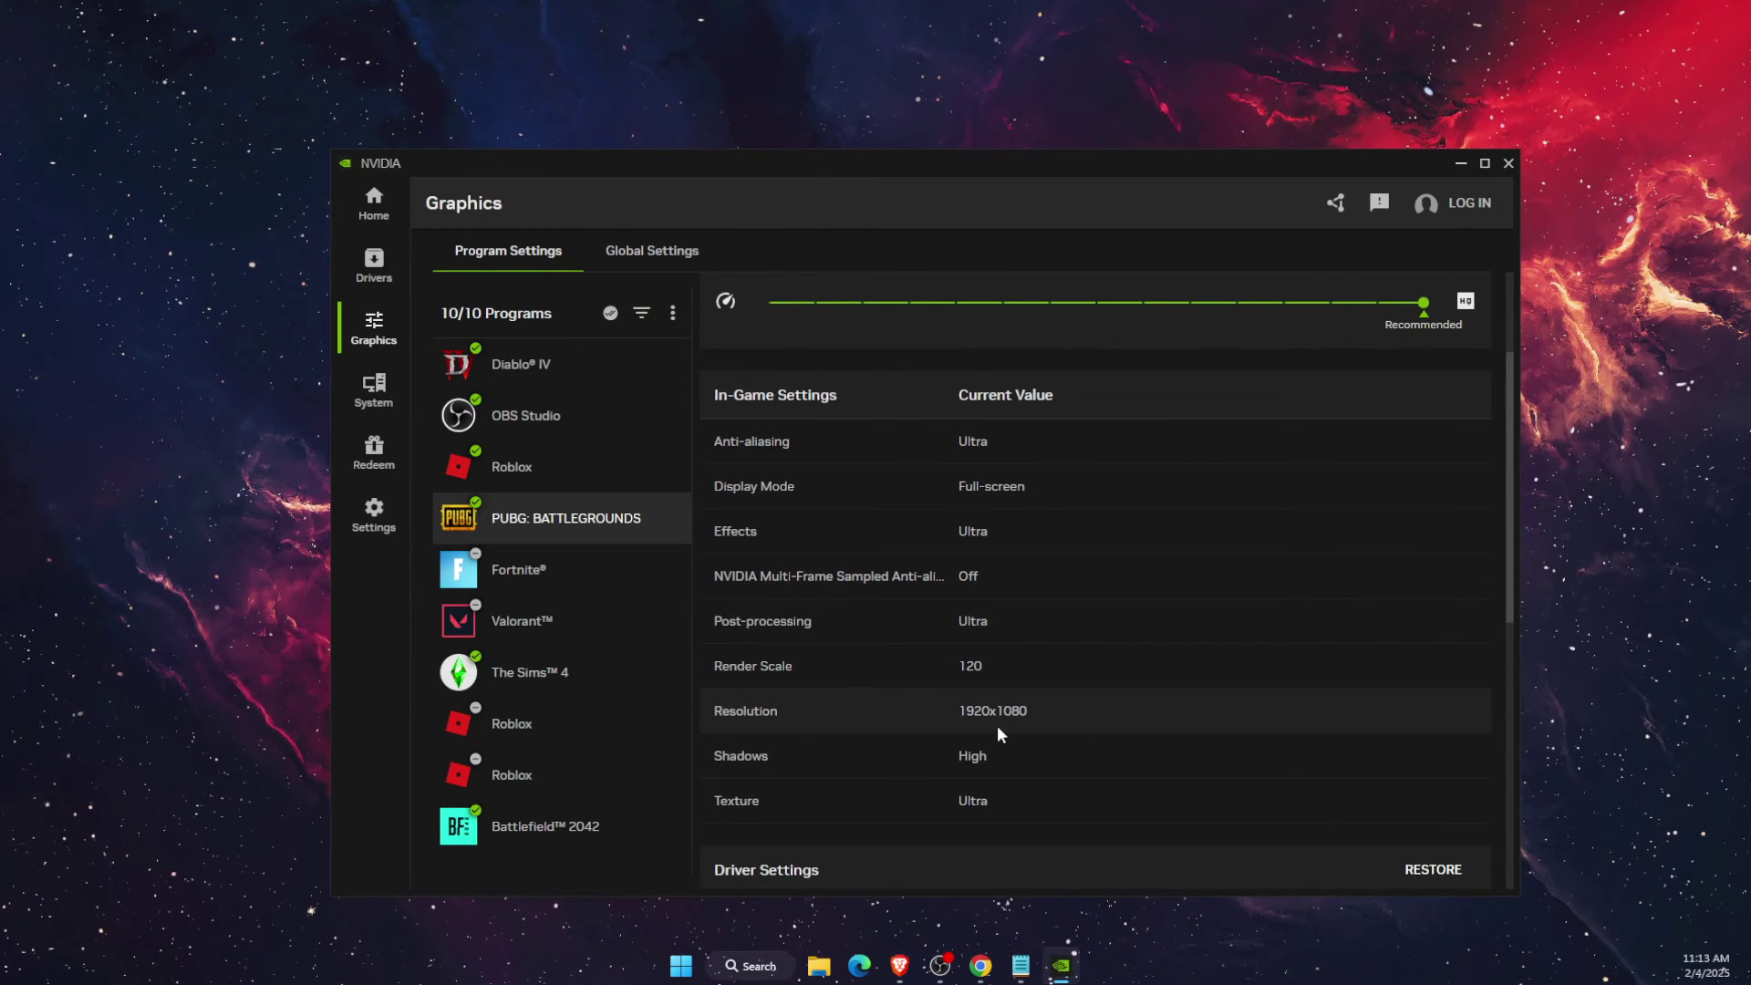
scroll(1015, 718, down, 2)
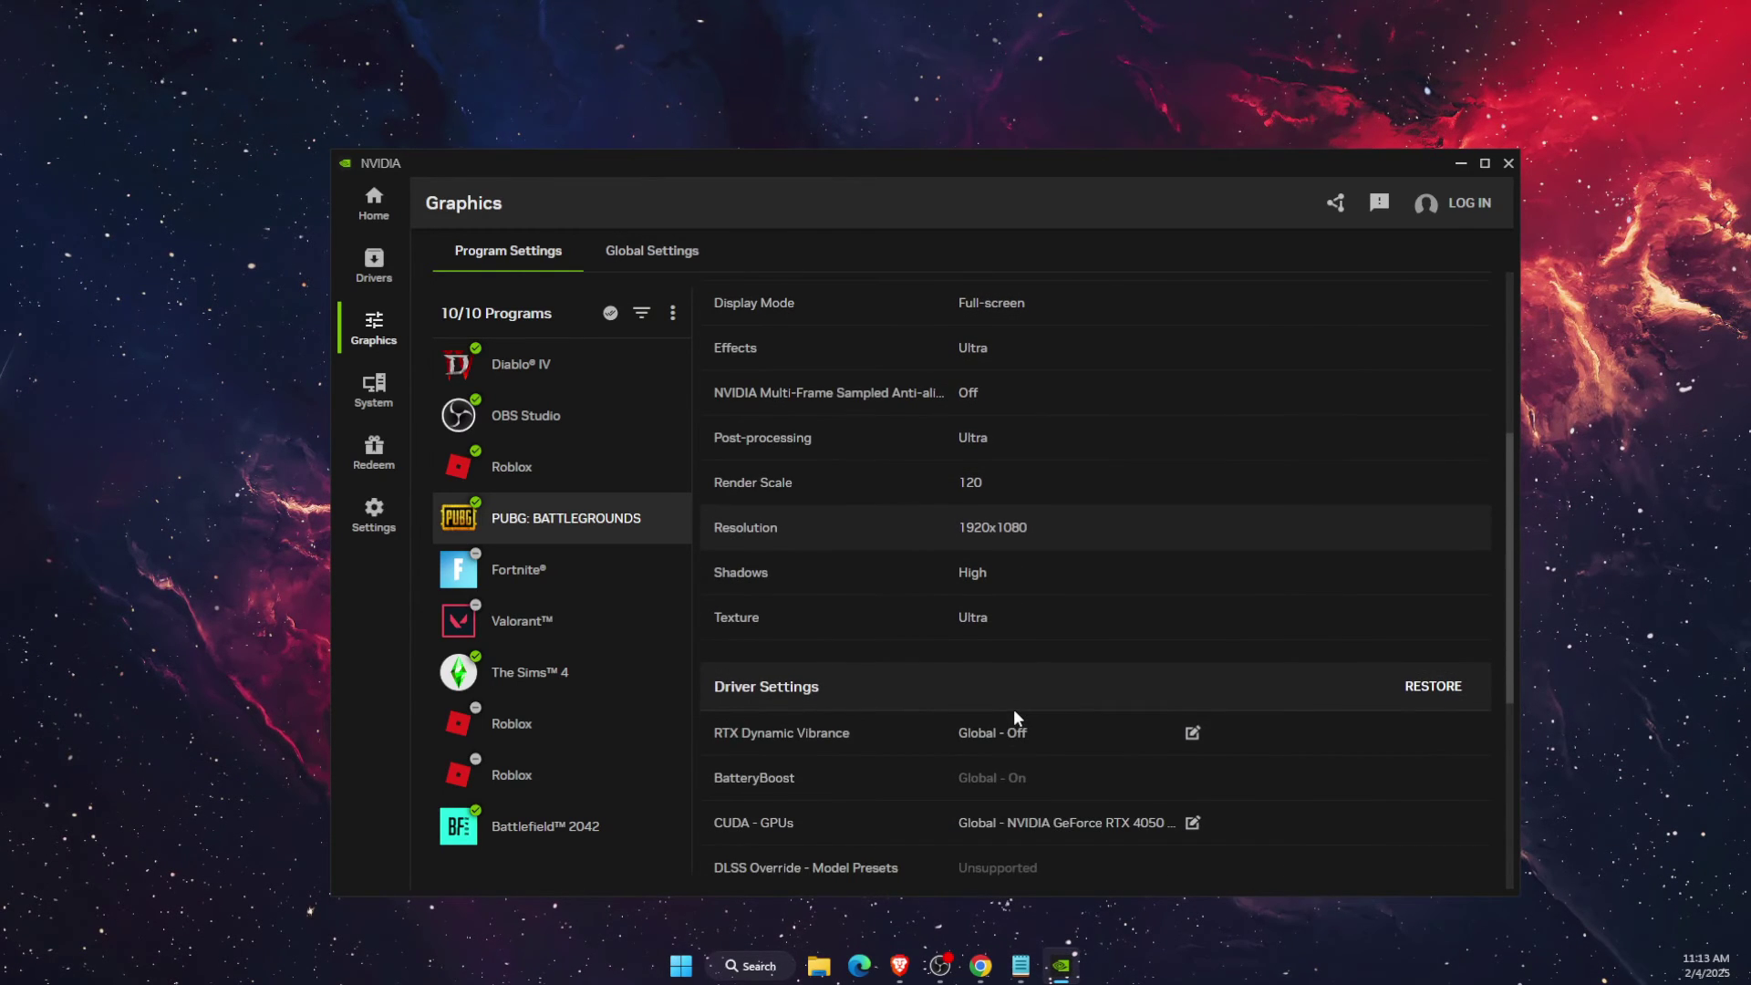
scroll(1015, 718, up, 4)
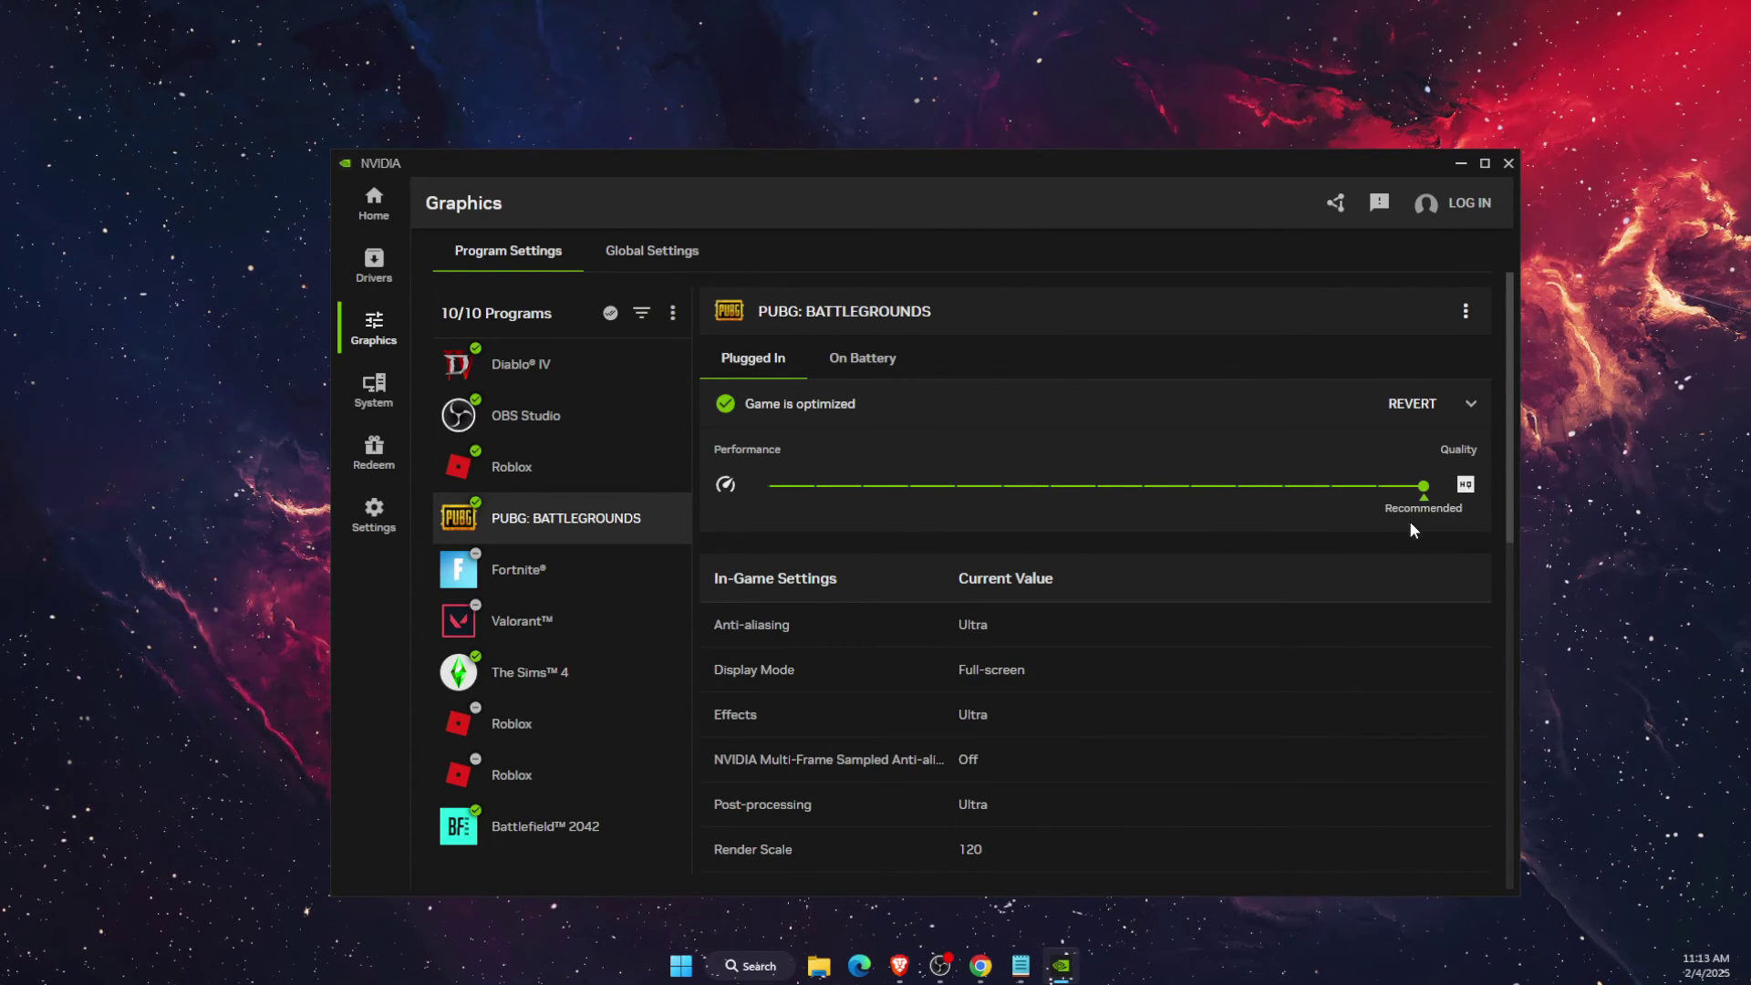
click(1508, 163)
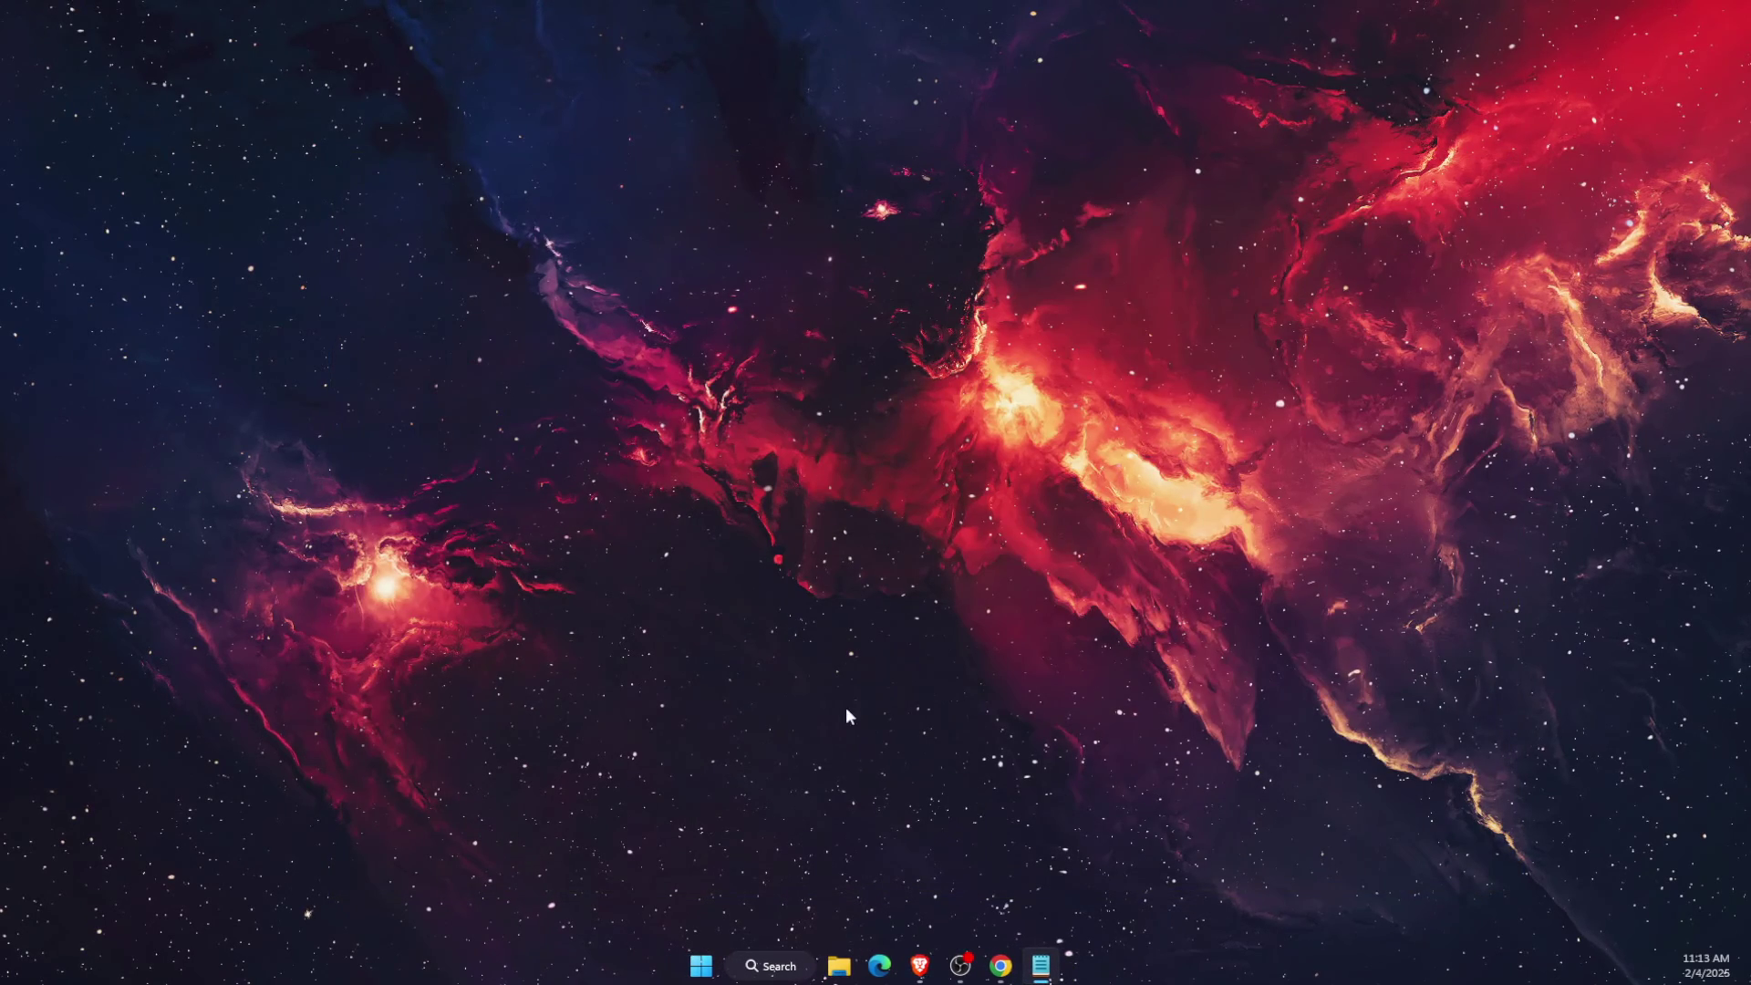
click(777, 980)
text(settings)
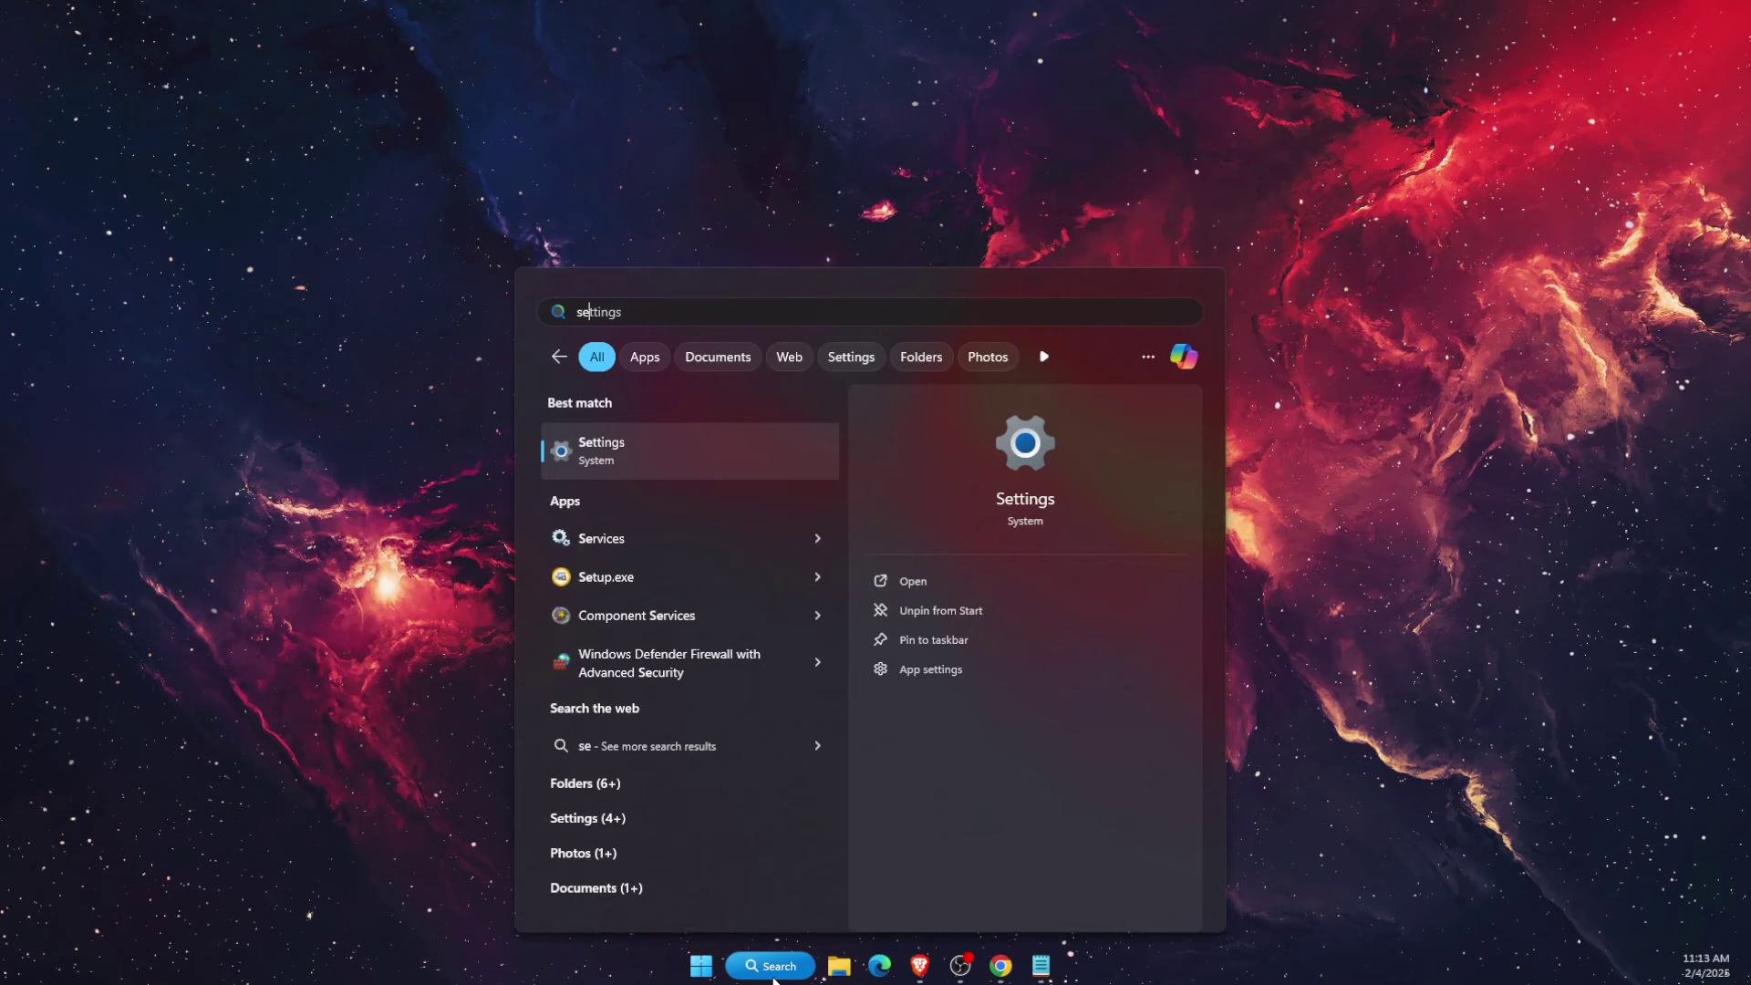
key(Return)
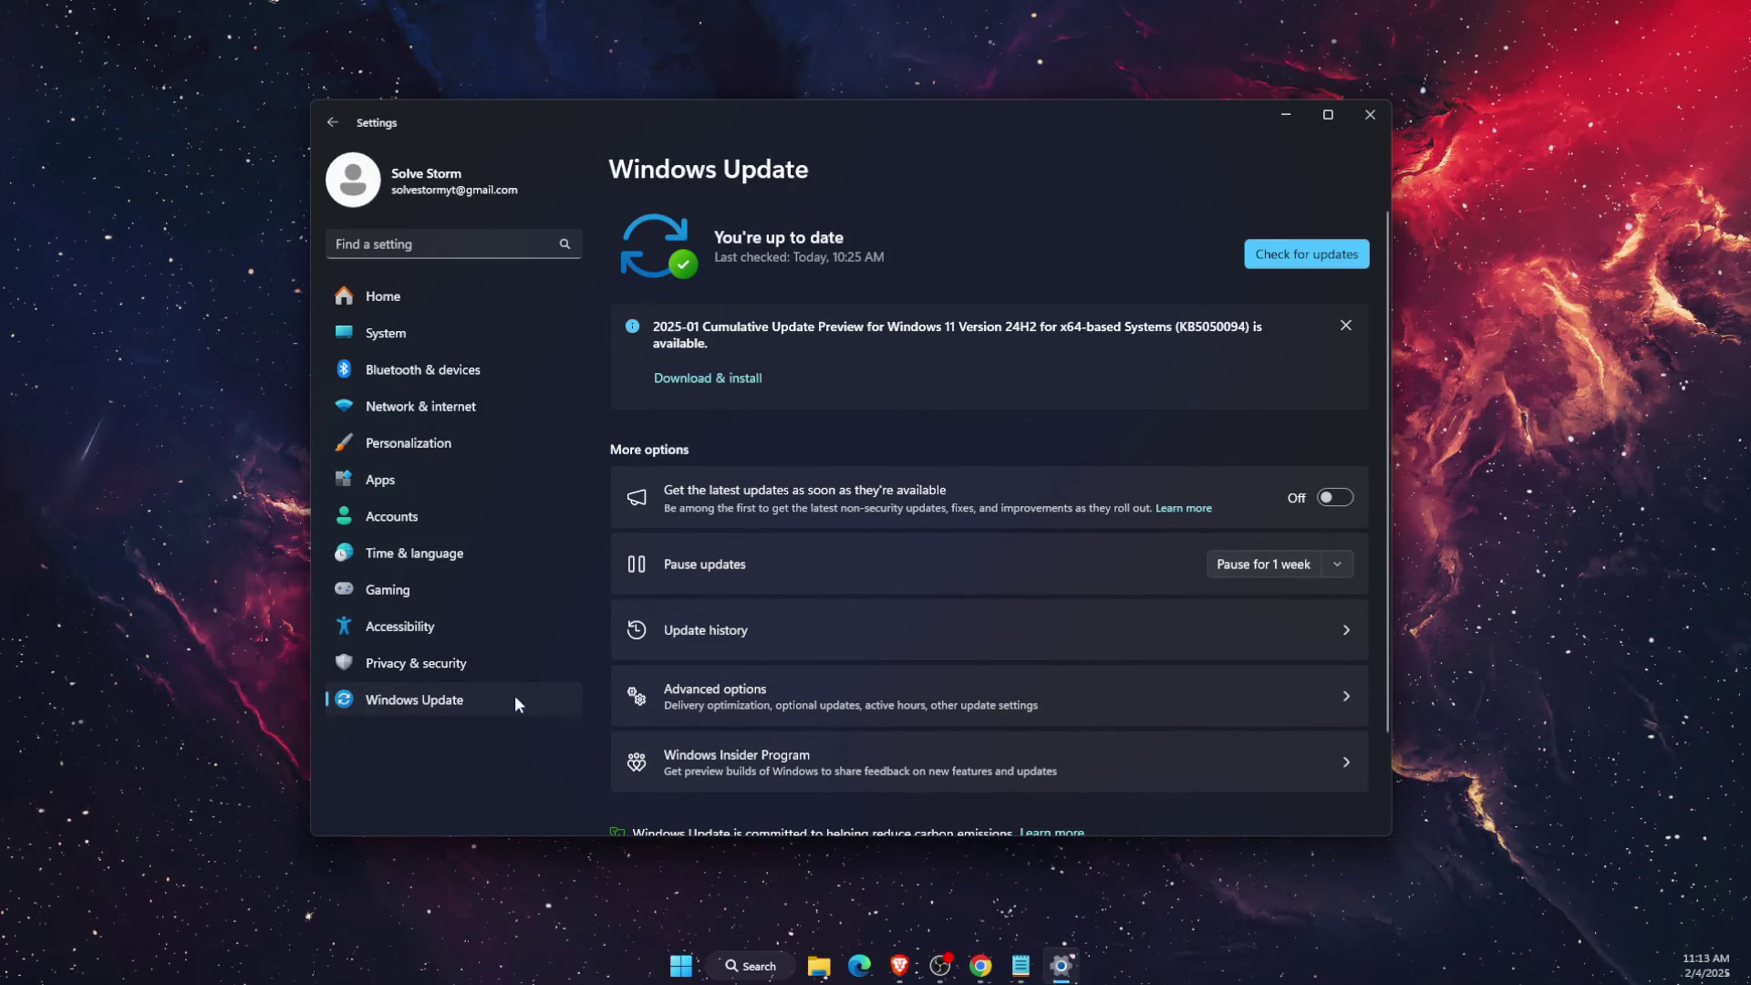
click(1381, 115)
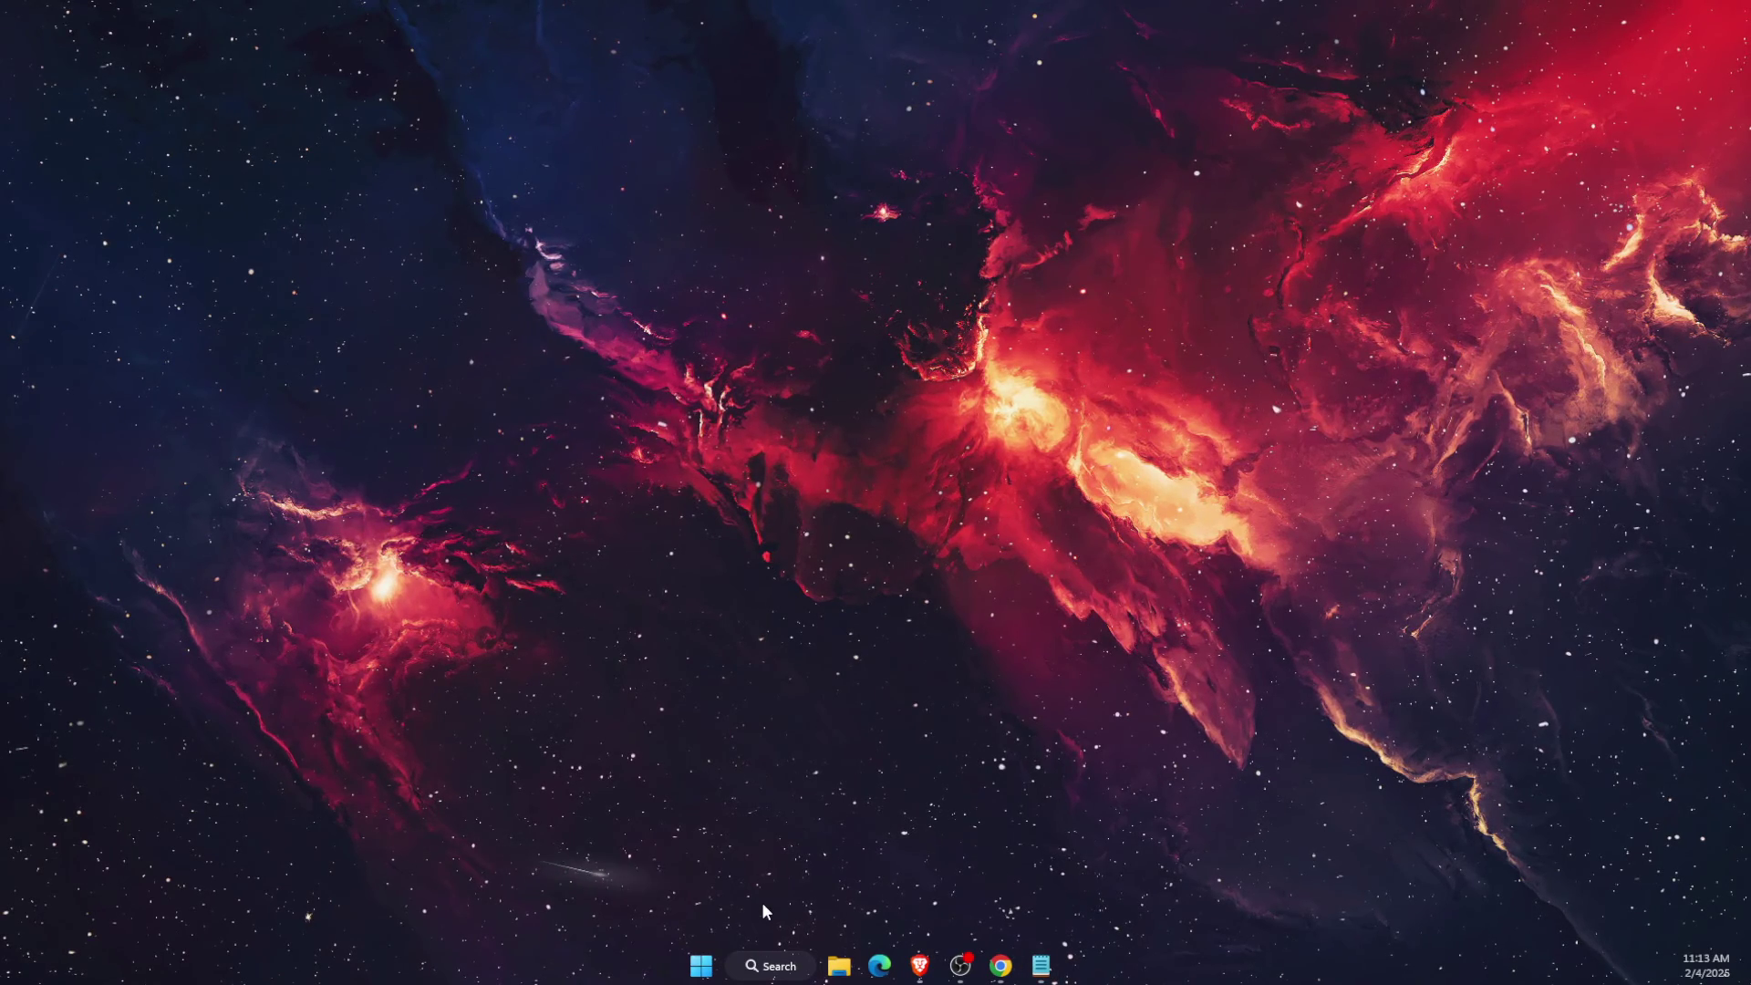
Filter Installed apps by 'pub', start uninstalling PUBG: BATTLEGROUNDS, and close Settings.
click(776, 972)
text(insta)
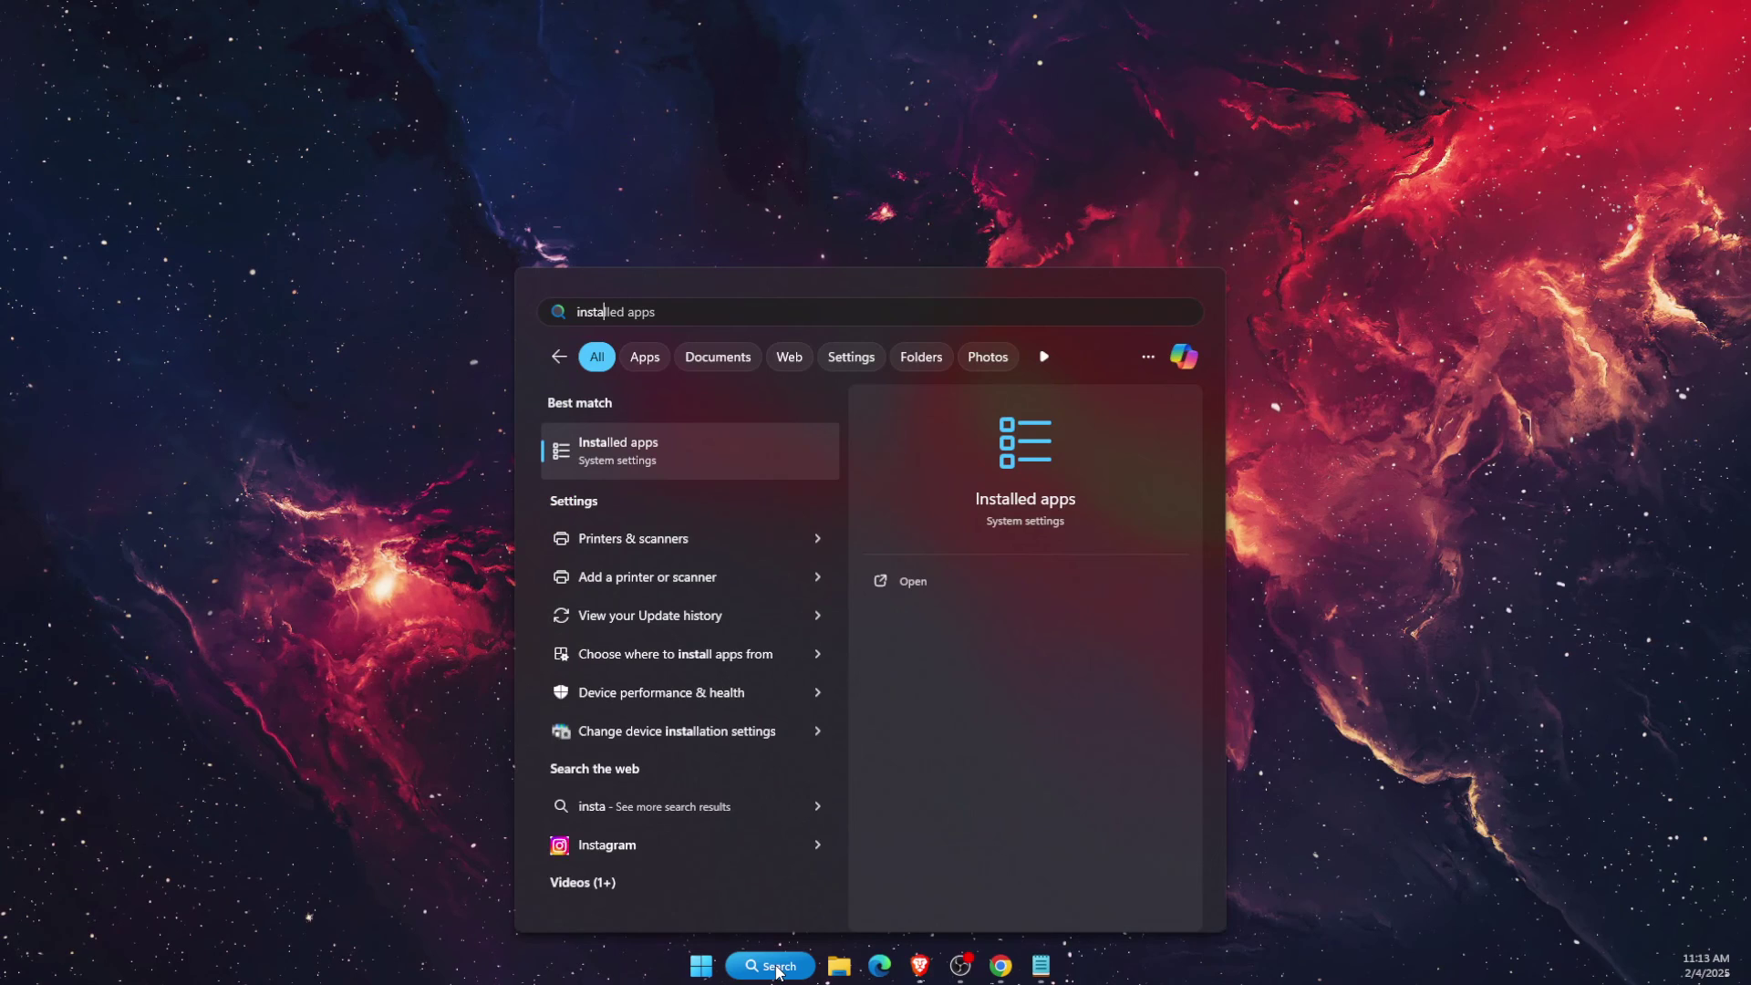
click(758, 454)
click(758, 214)
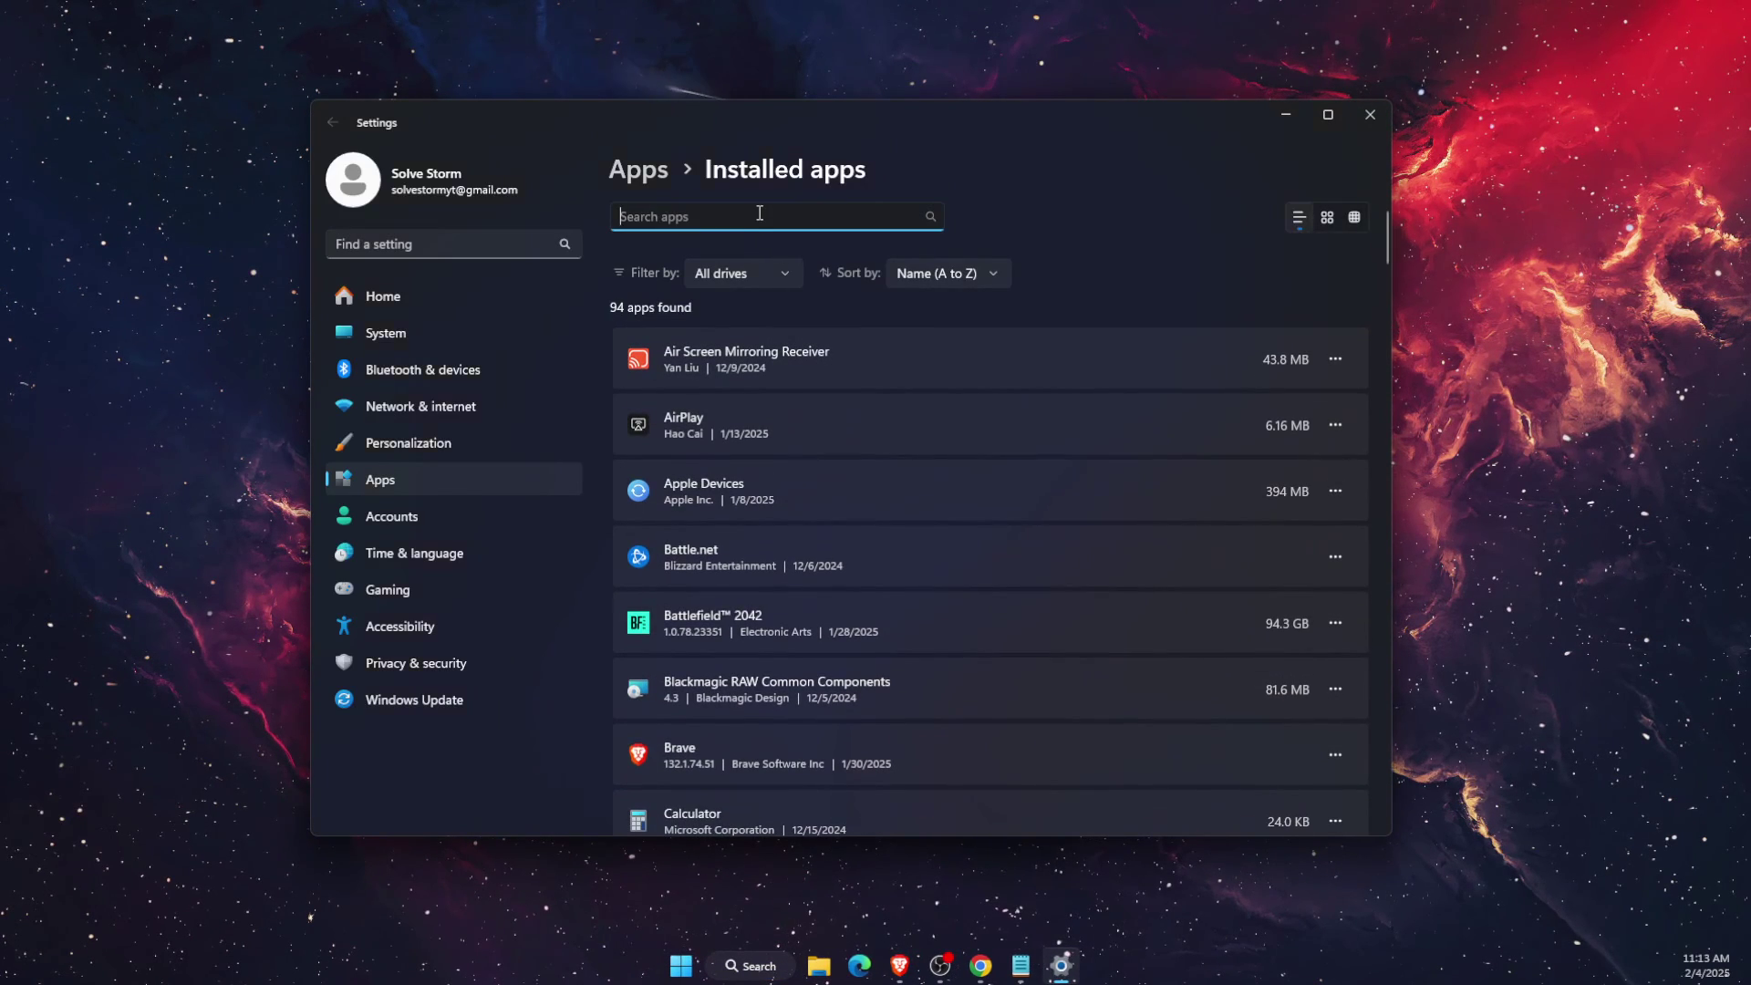
text(pub)
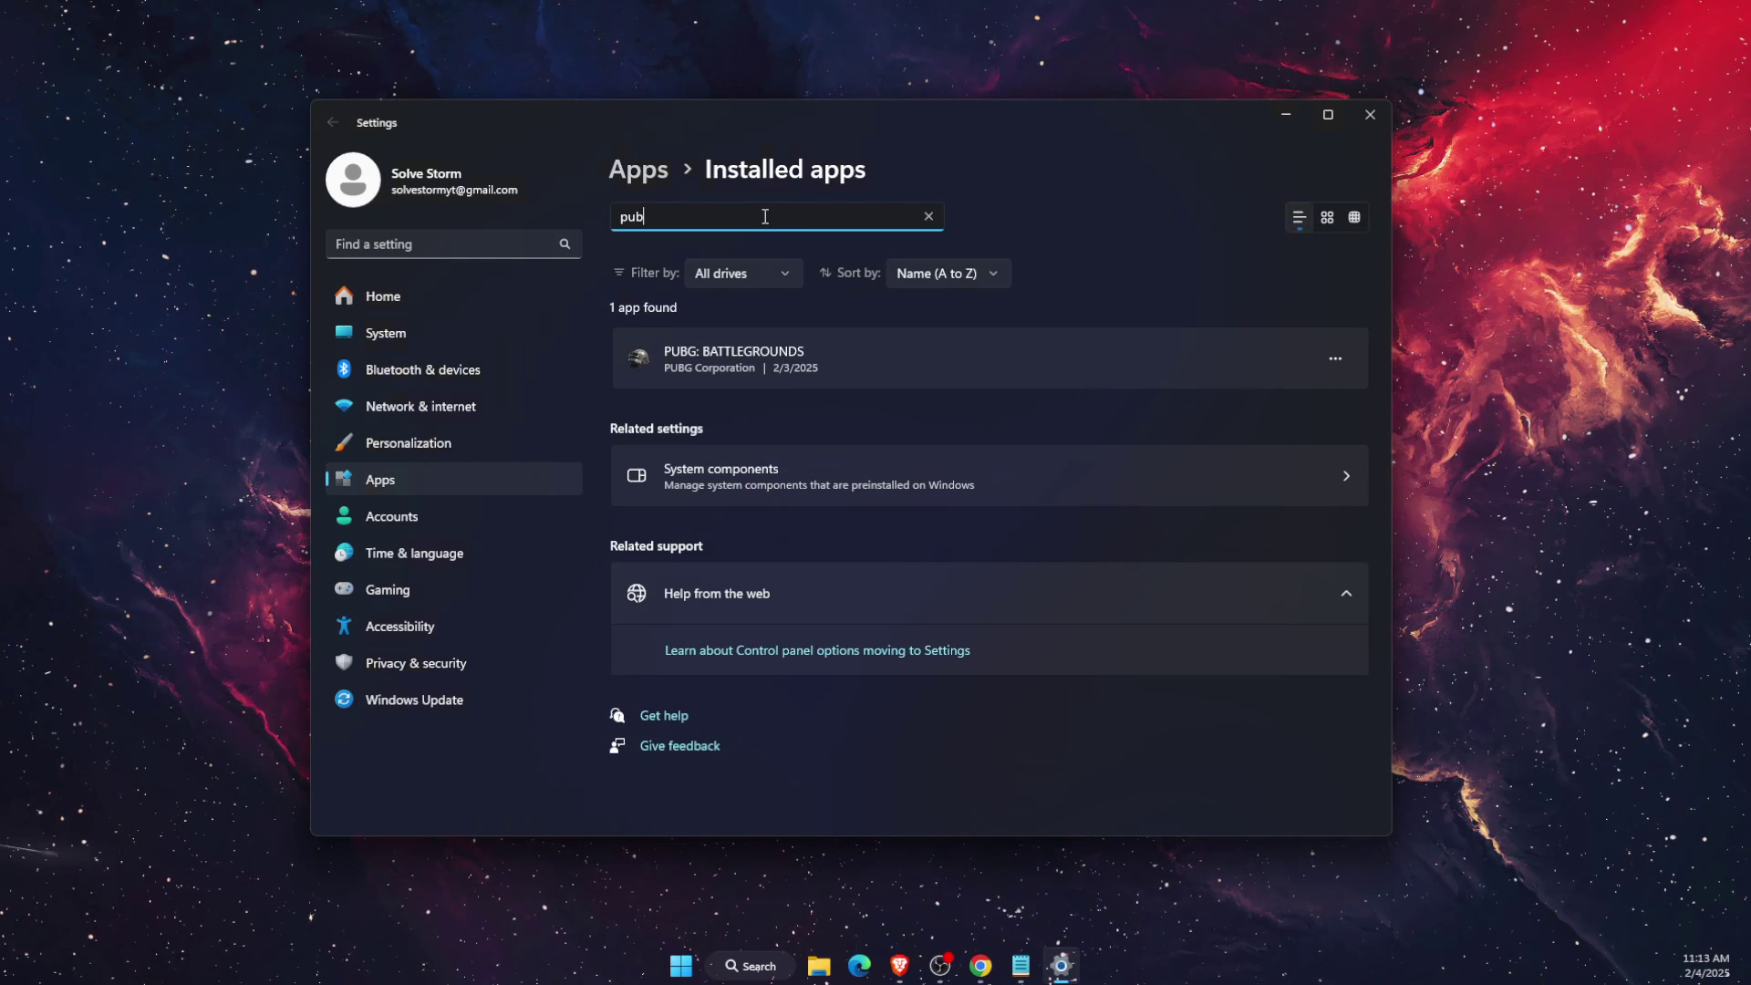
click(1333, 358)
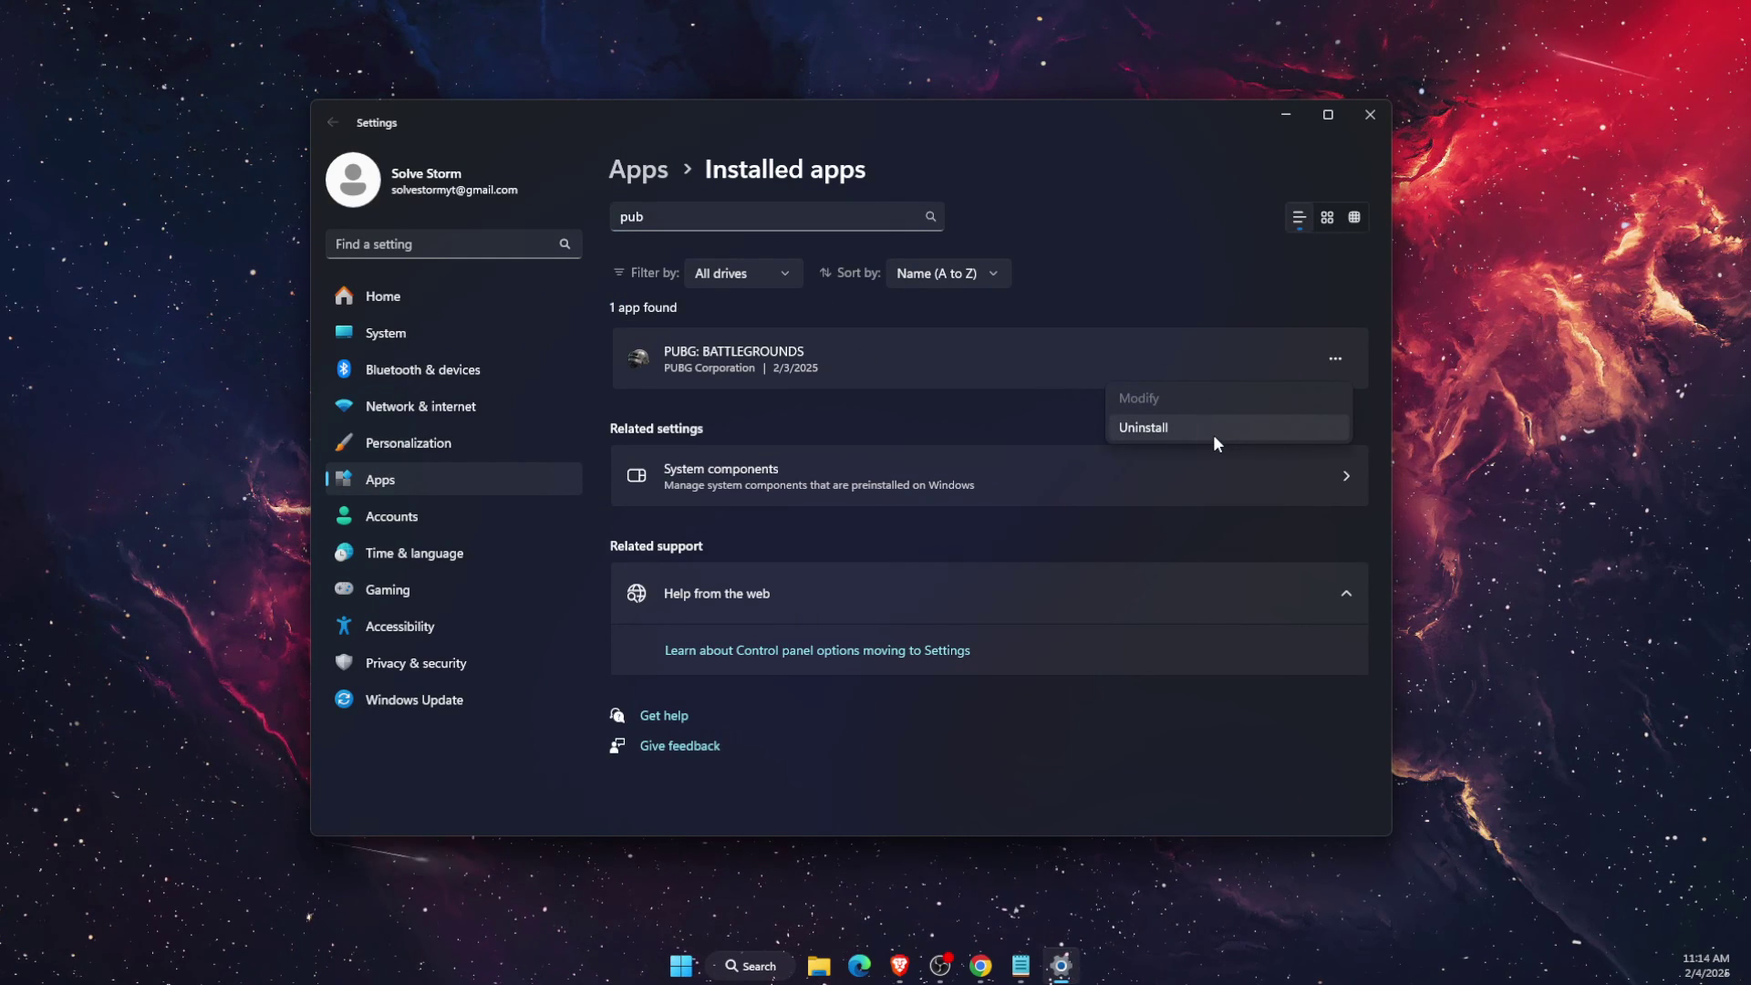
click(1211, 226)
key(alt+F4)
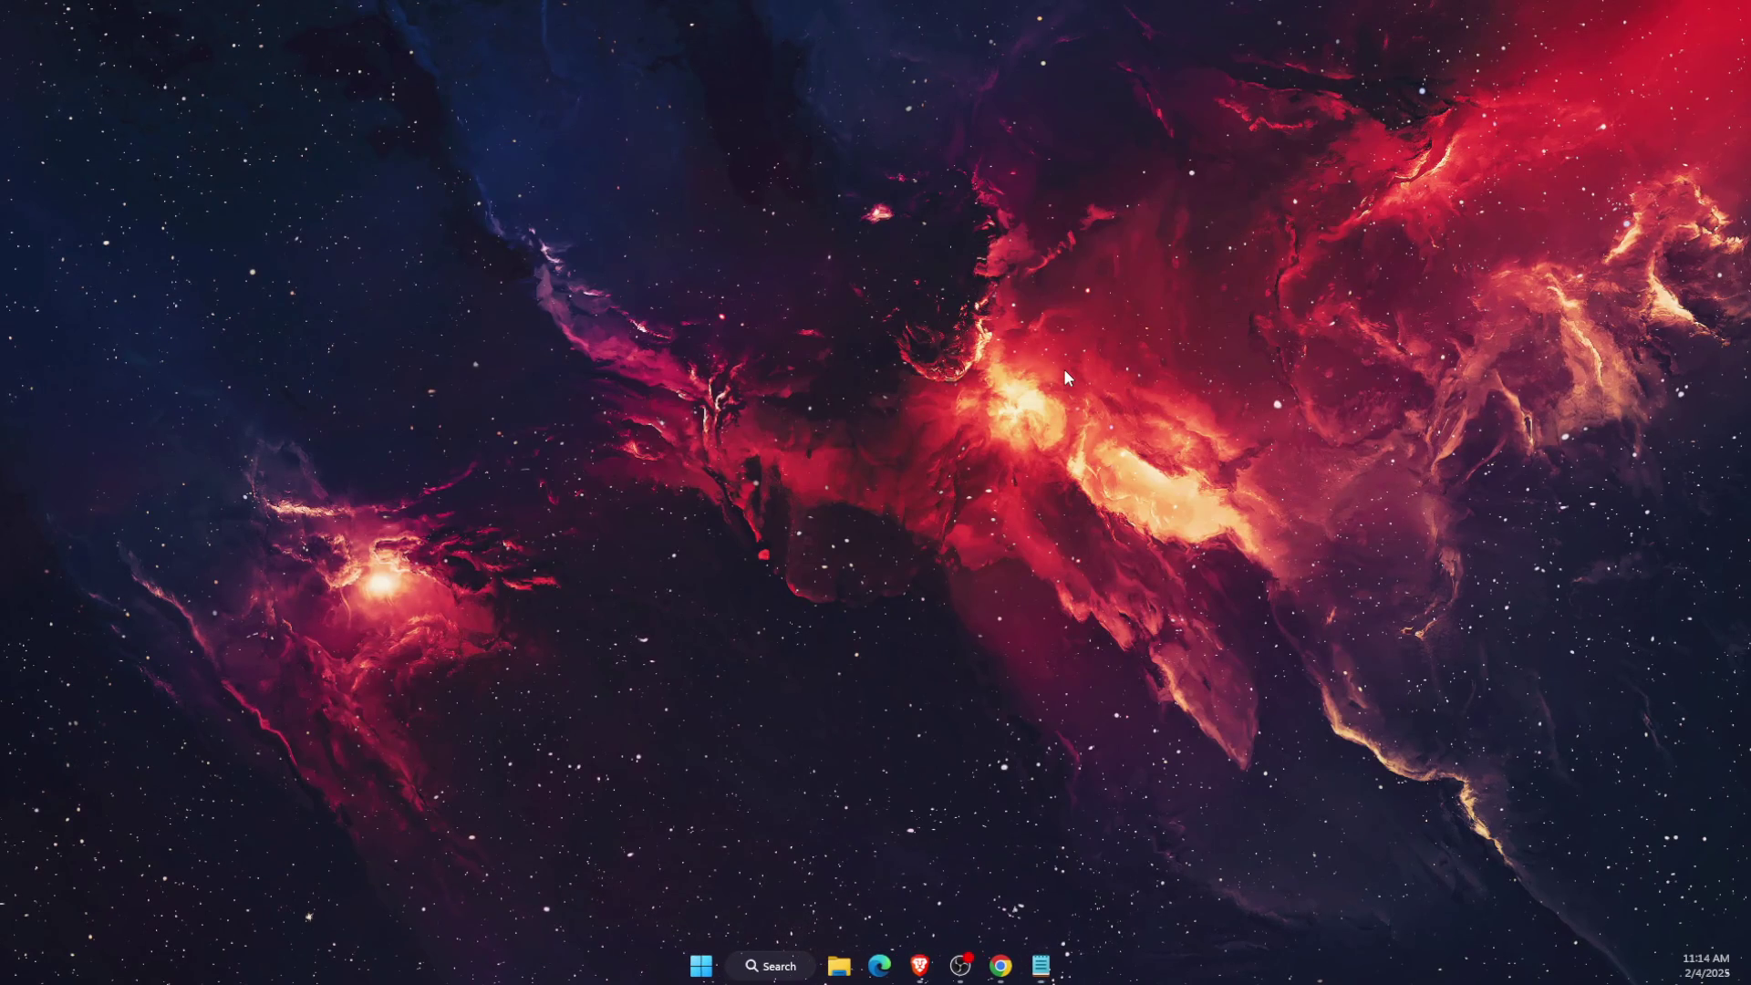